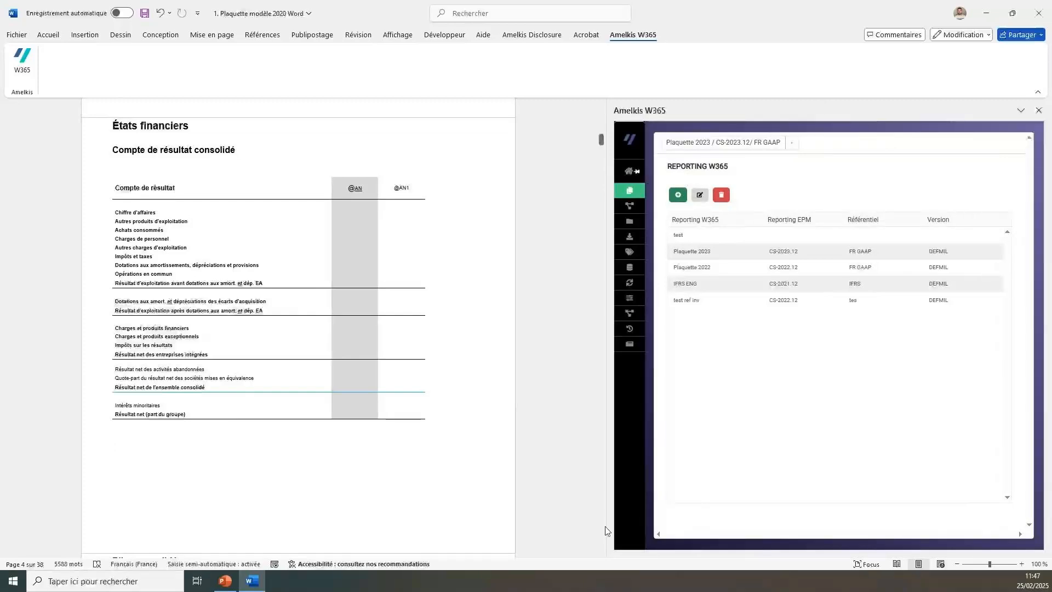
left_click(45, 37)
left_click(85, 34)
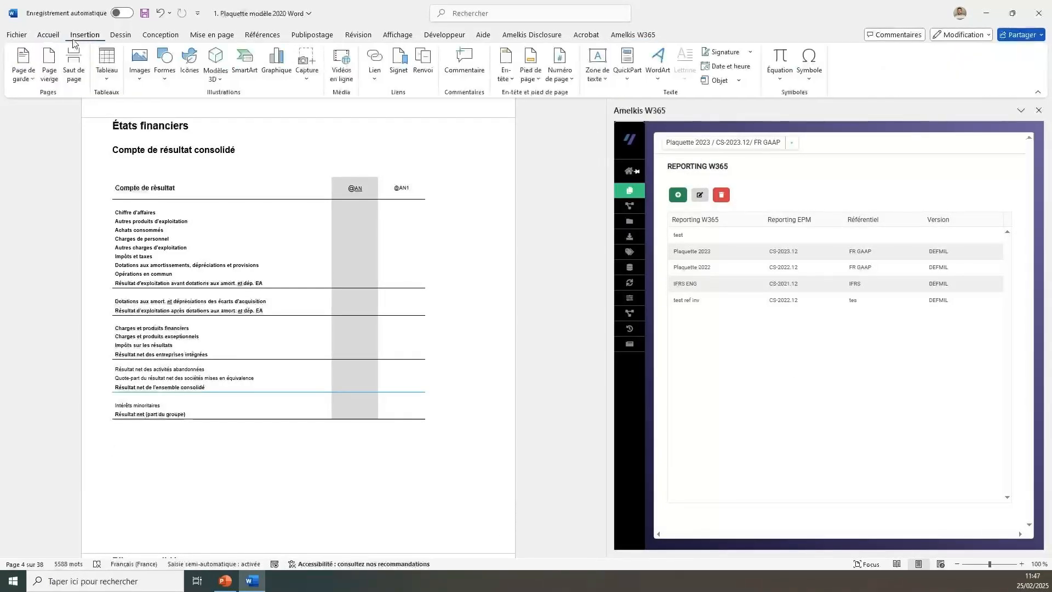
mouse_move(630, 205)
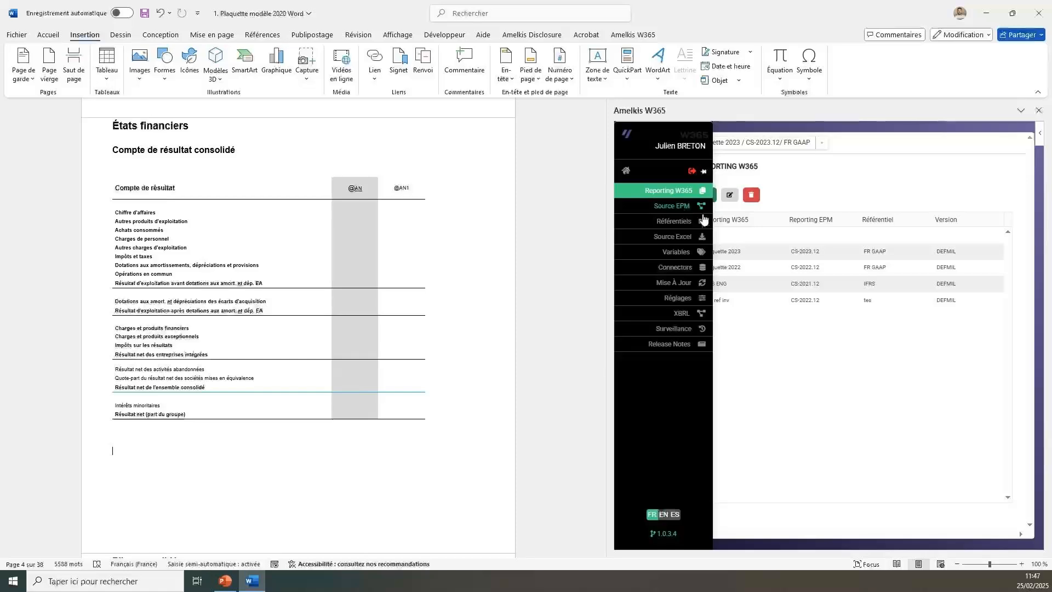
left_click(635, 206)
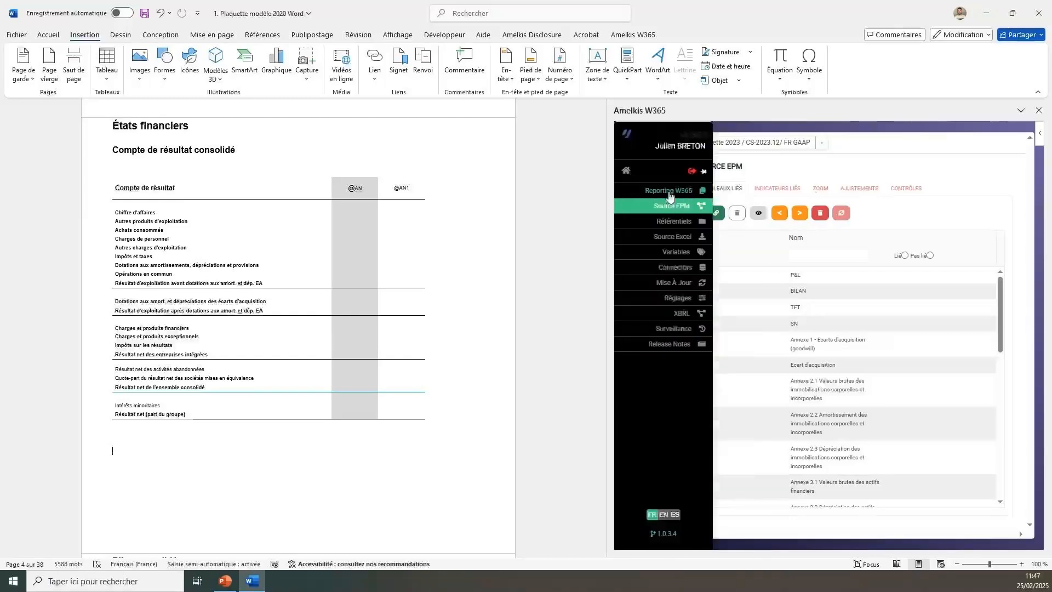
left_click(669, 193)
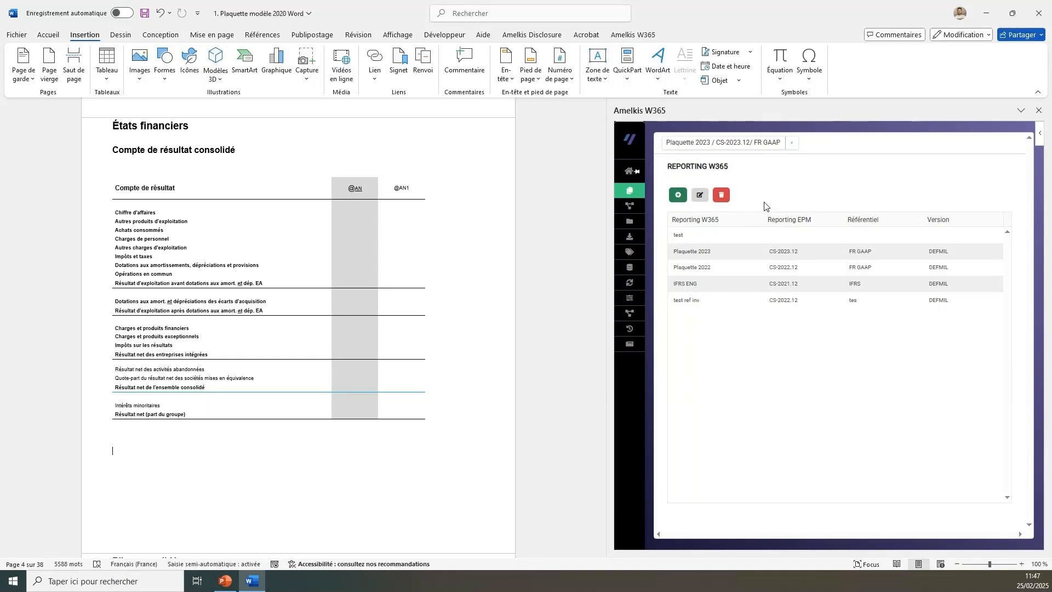
scroll(174, 320, "up", 8)
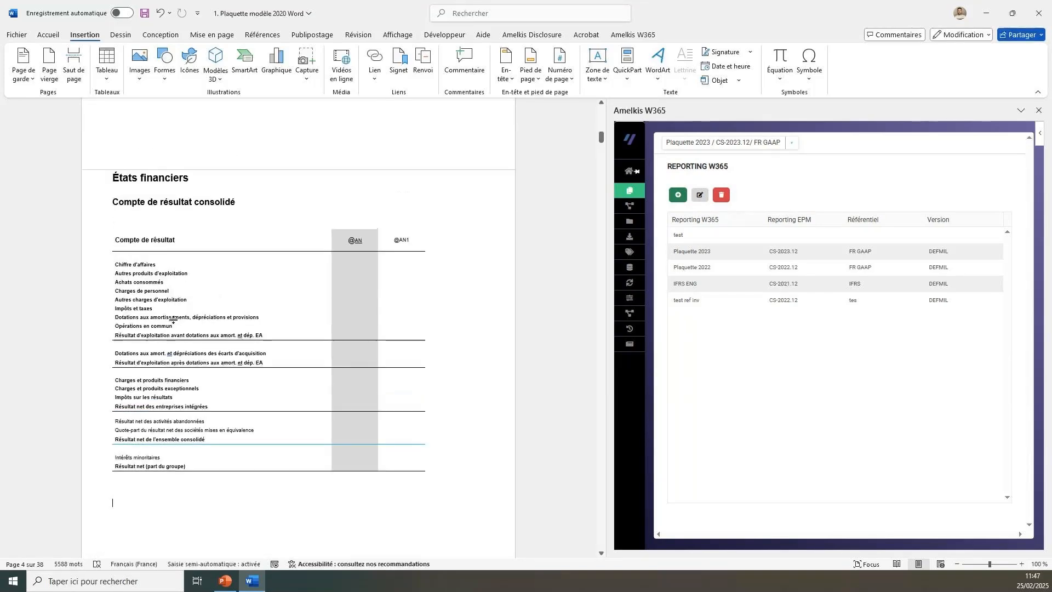
scroll(174, 320, "down", 10)
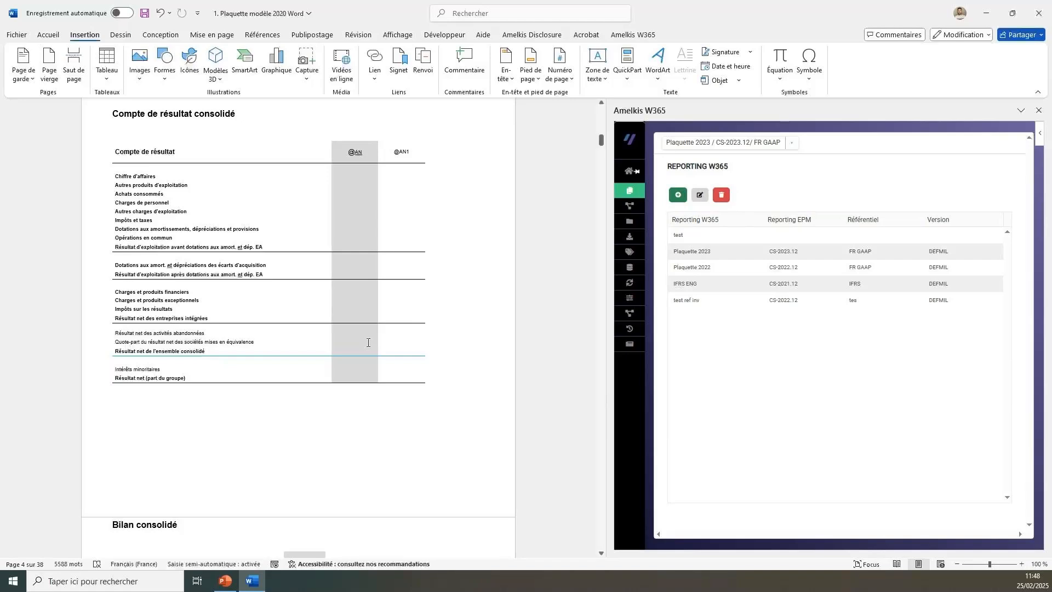
mouse_move(629, 212)
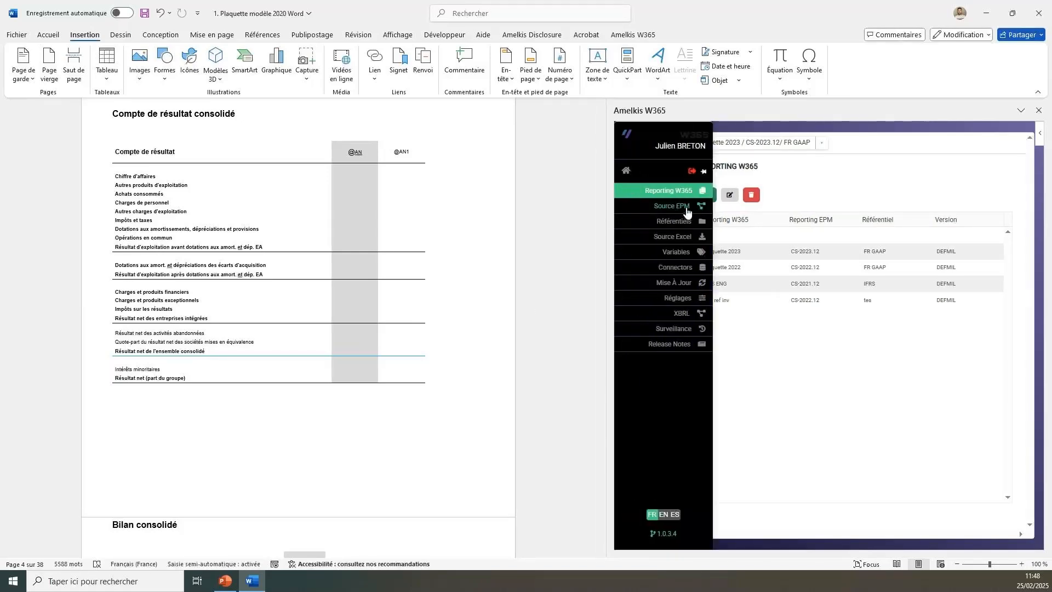
left_click(687, 212)
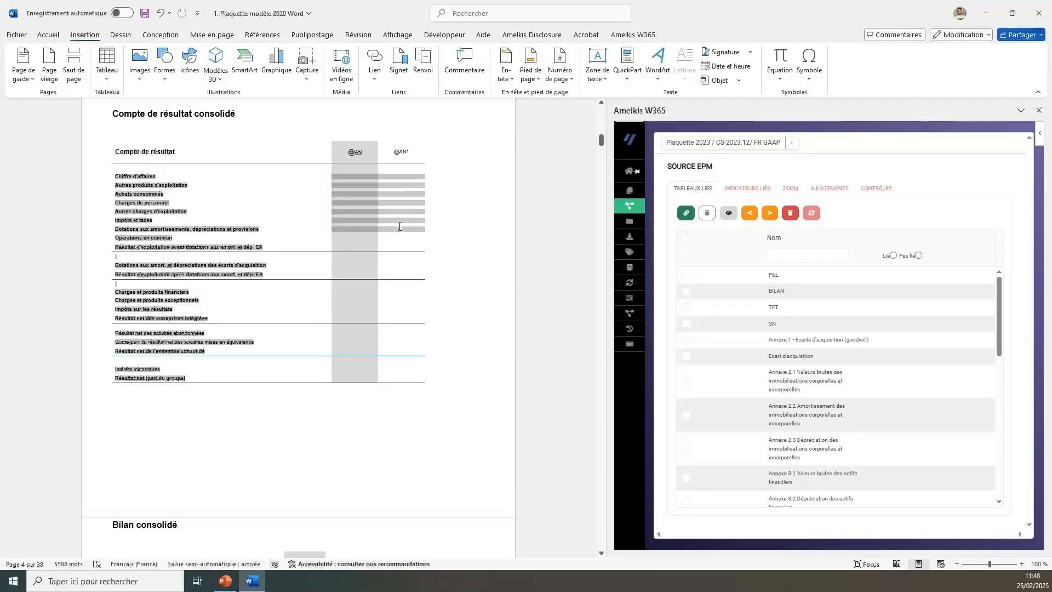
left_click_drag(403, 347, 399, 382)
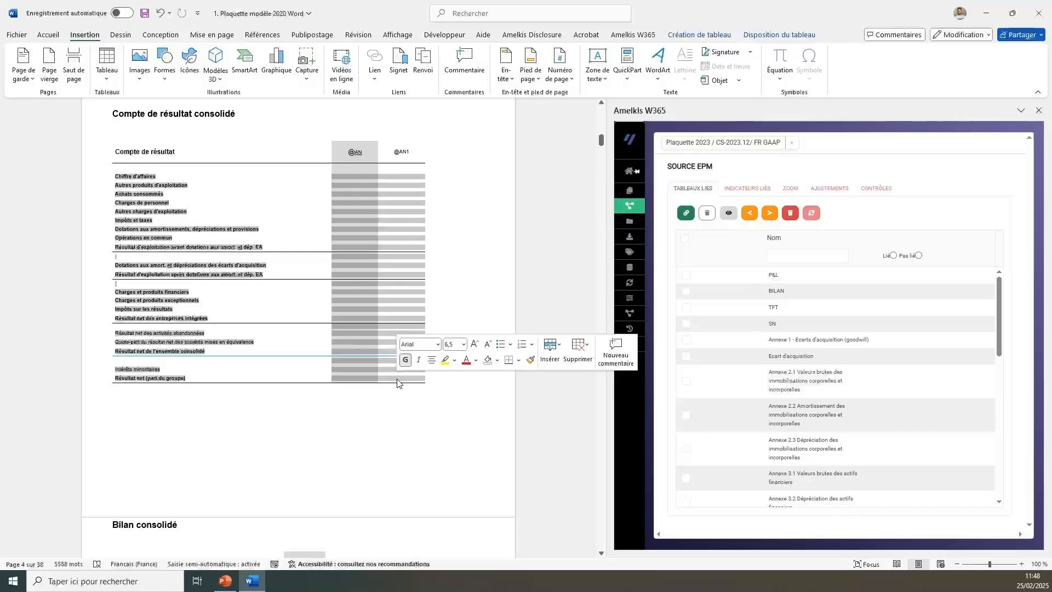
left_click(686, 275)
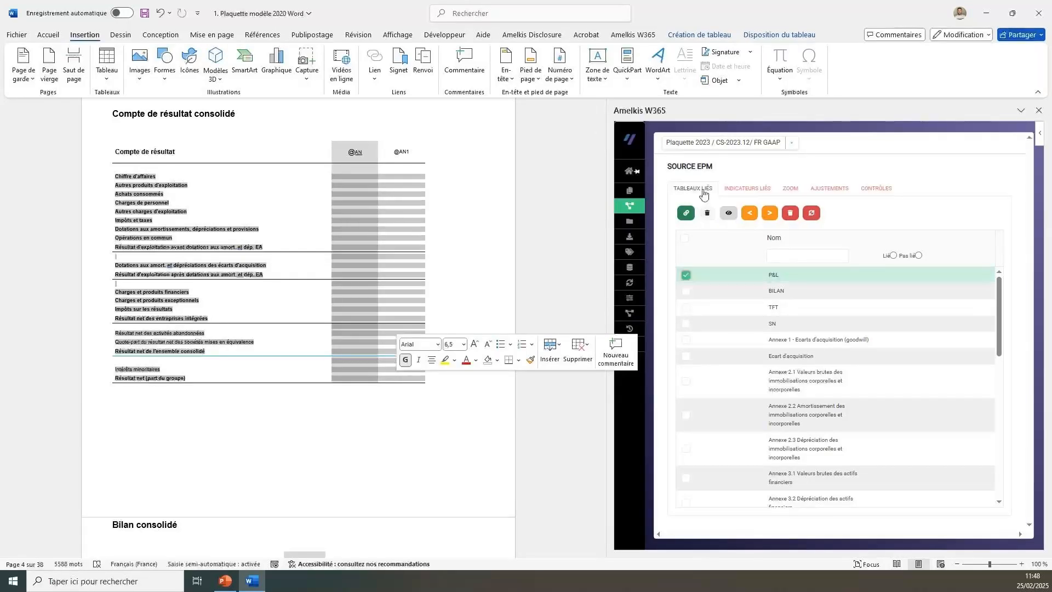
left_click(691, 217)
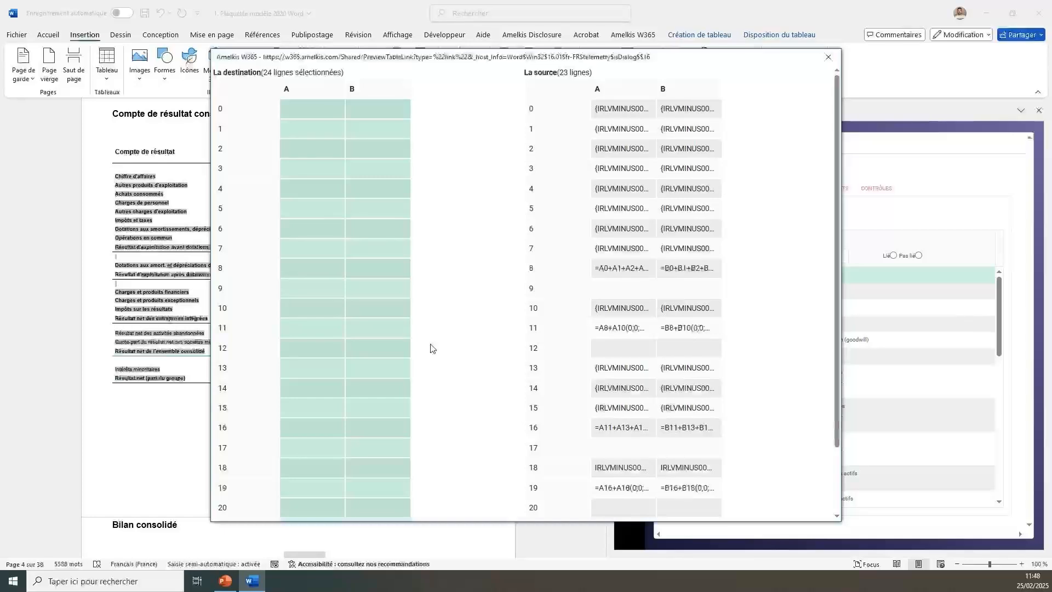
Compare destination and source rows in the link preview, exclude destination row 21 and link the table.
scroll(430, 348, "down", 3)
scroll(425, 380, "up", 3)
scroll(427, 383, "down", 1)
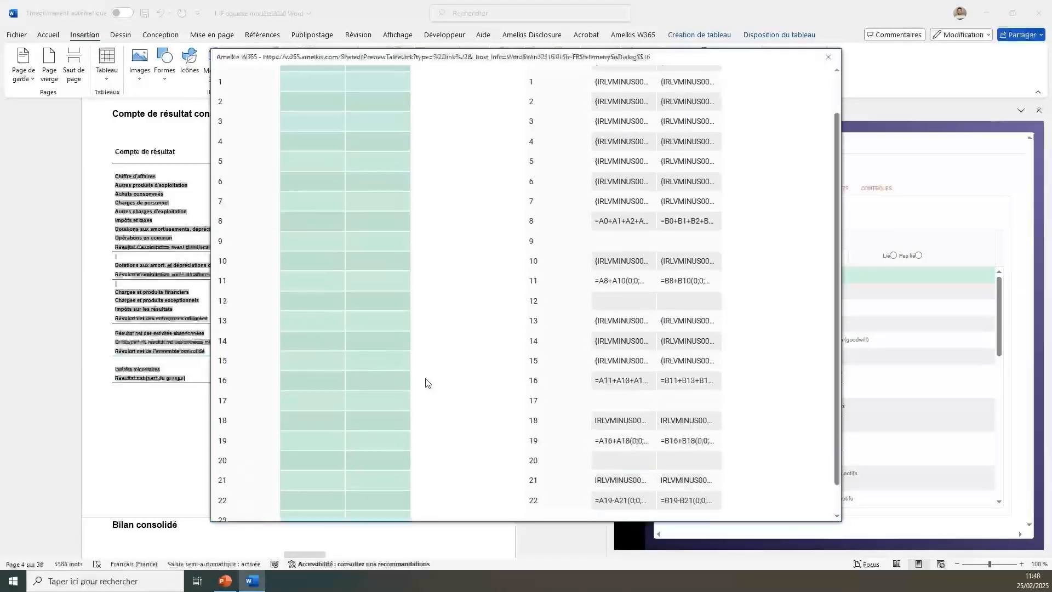
scroll(427, 382, "down", 2)
left_click(230, 454)
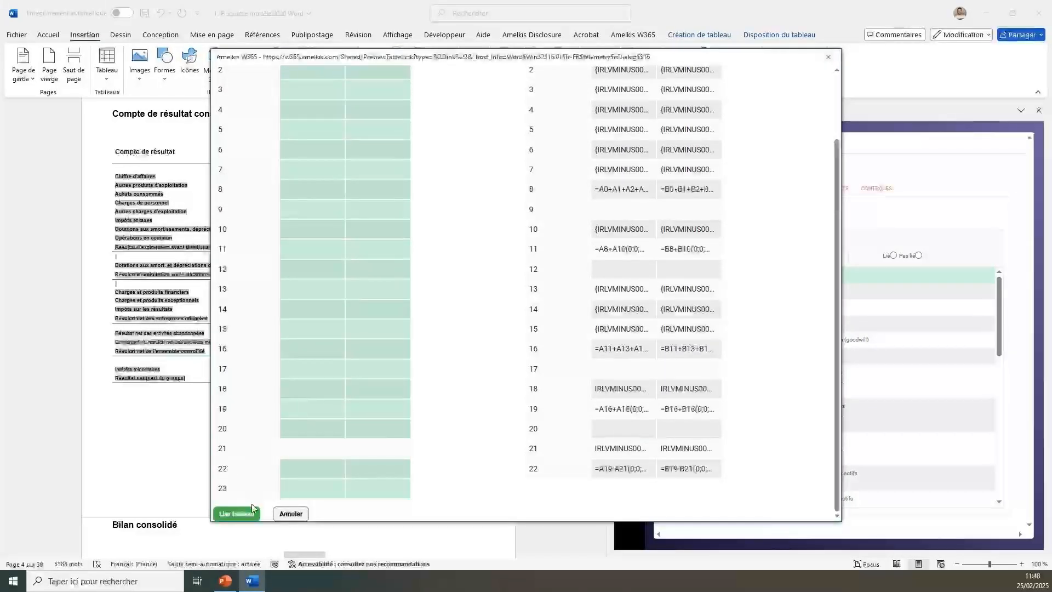
left_click(236, 513)
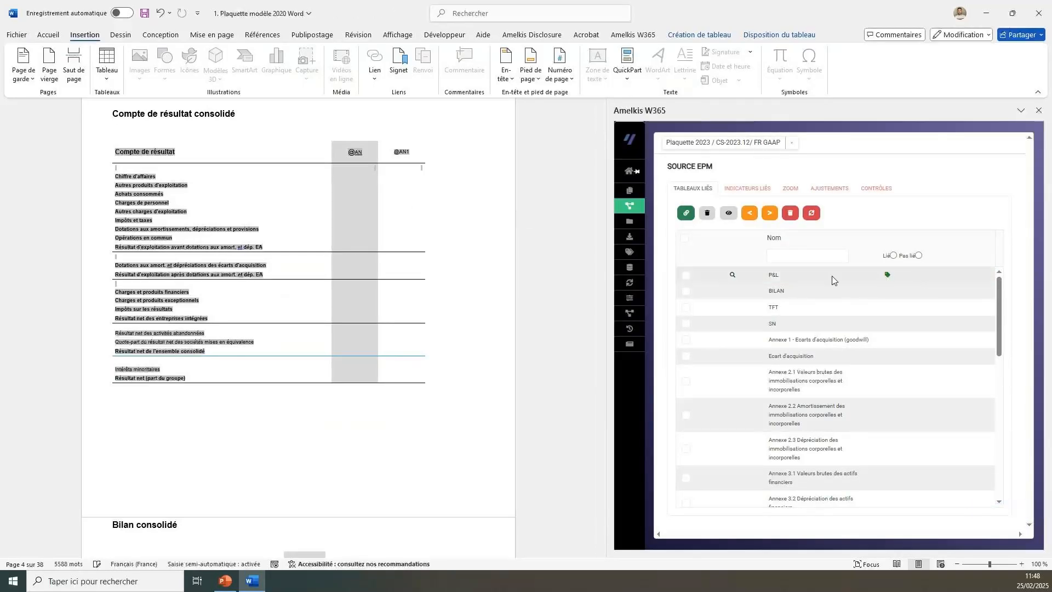
Update the linked P&L table with the STD format to fill the Compte de résultat amounts.
left_click(685, 275)
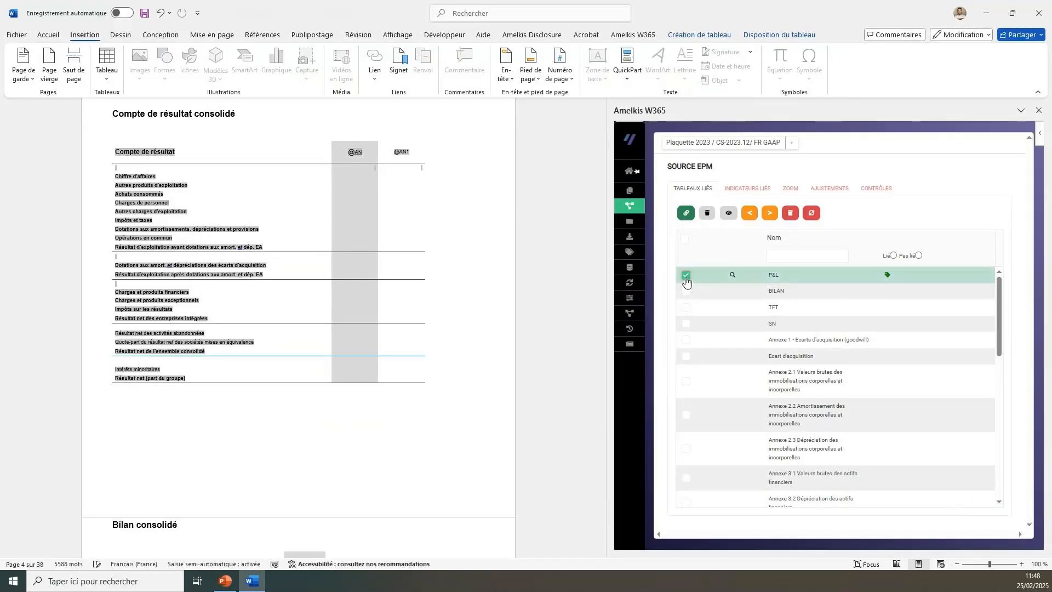
left_click(810, 215)
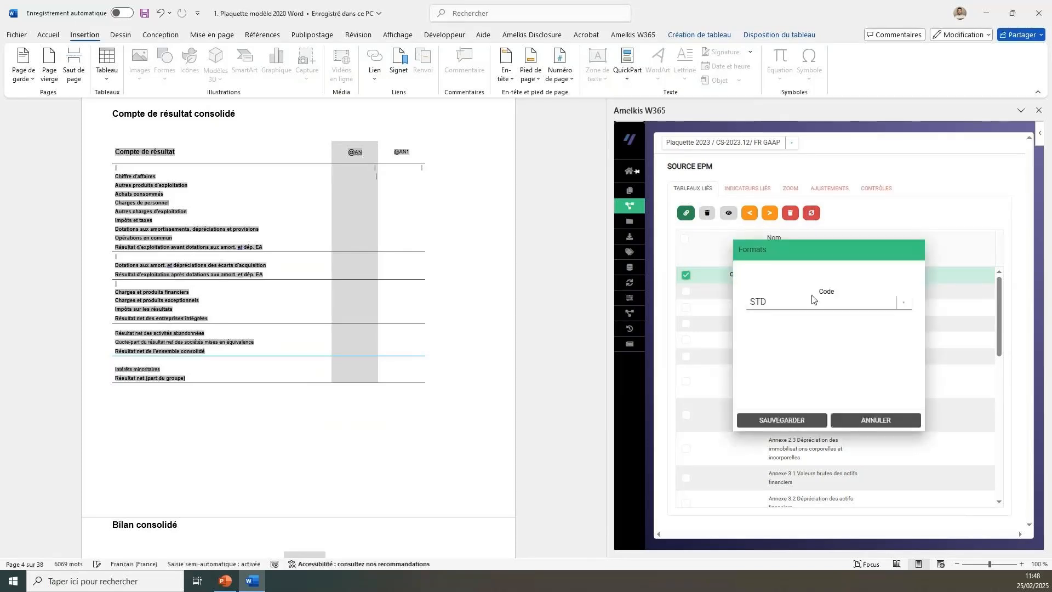
left_click(794, 420)
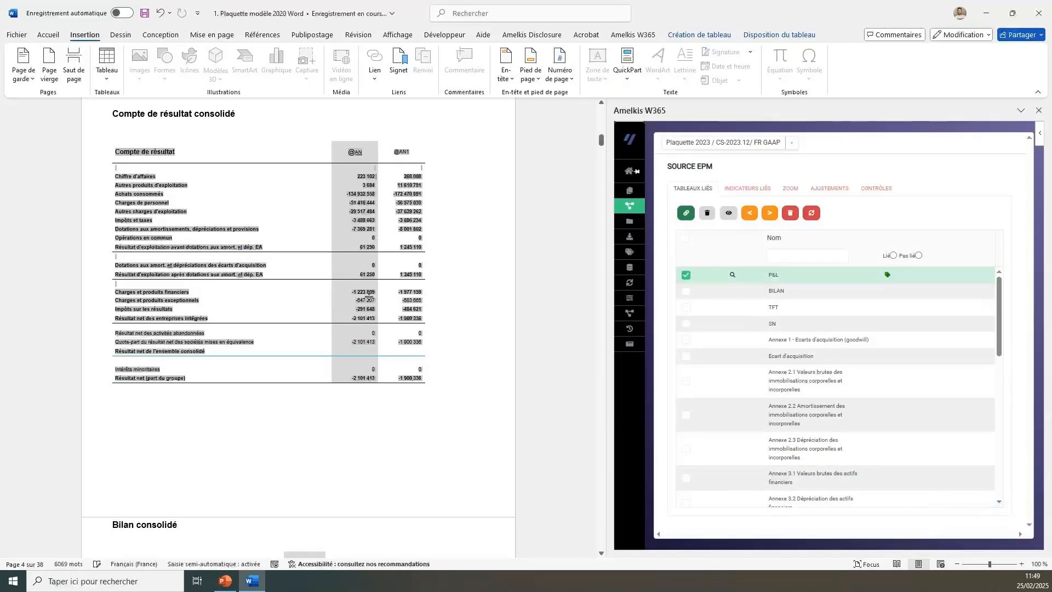
left_click(361, 418)
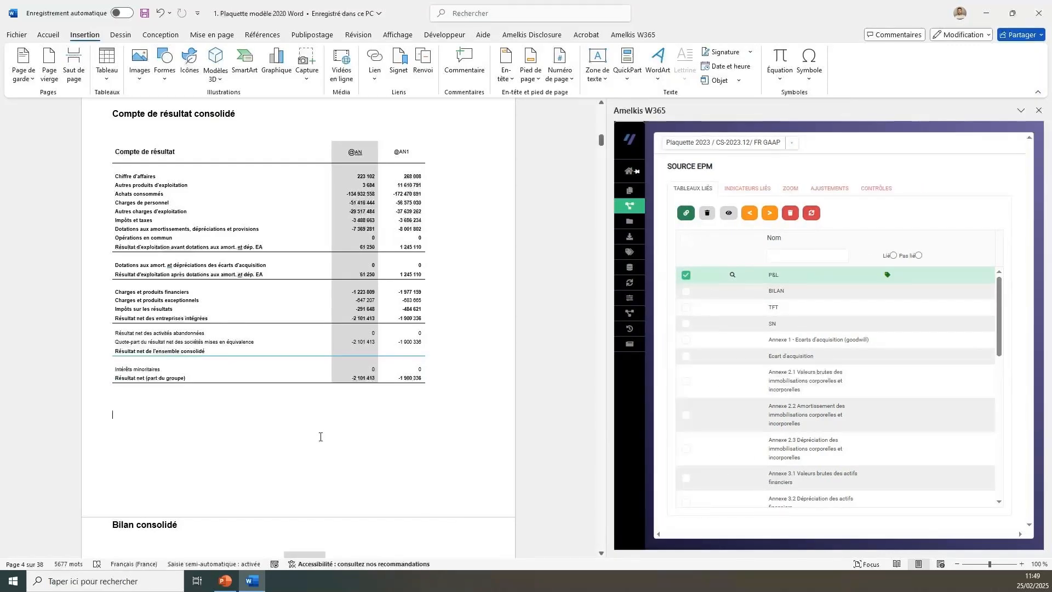
Look through the remaining statements and notes in the document and return to the Compte de résultat consolidé.
scroll(321, 436, "down", 10)
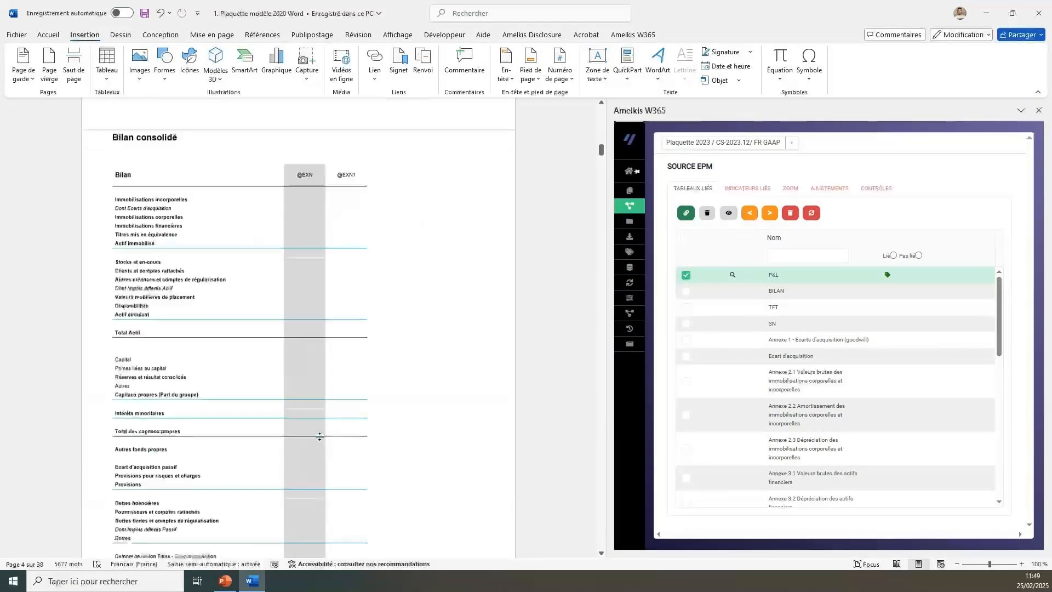
scroll(319, 436, "down", 10)
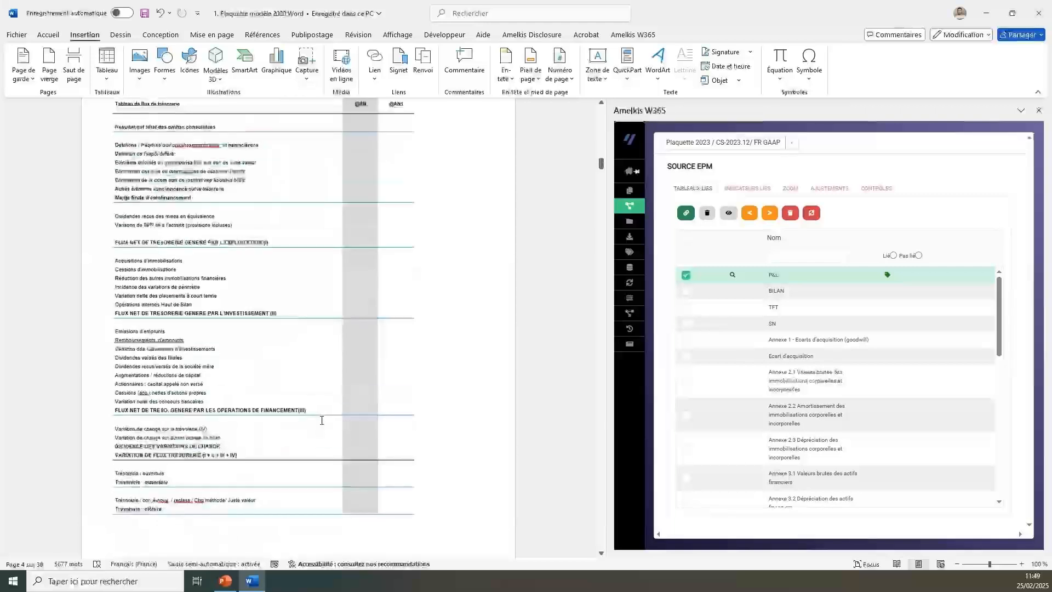
scroll(321, 420, "down", 10)
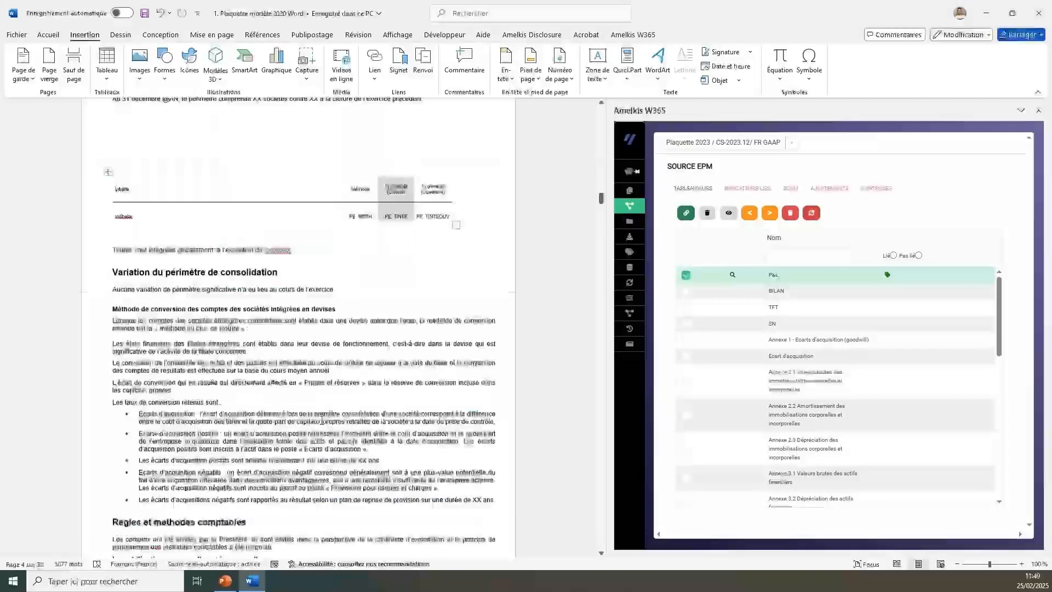
scroll(322, 421, "down", 10)
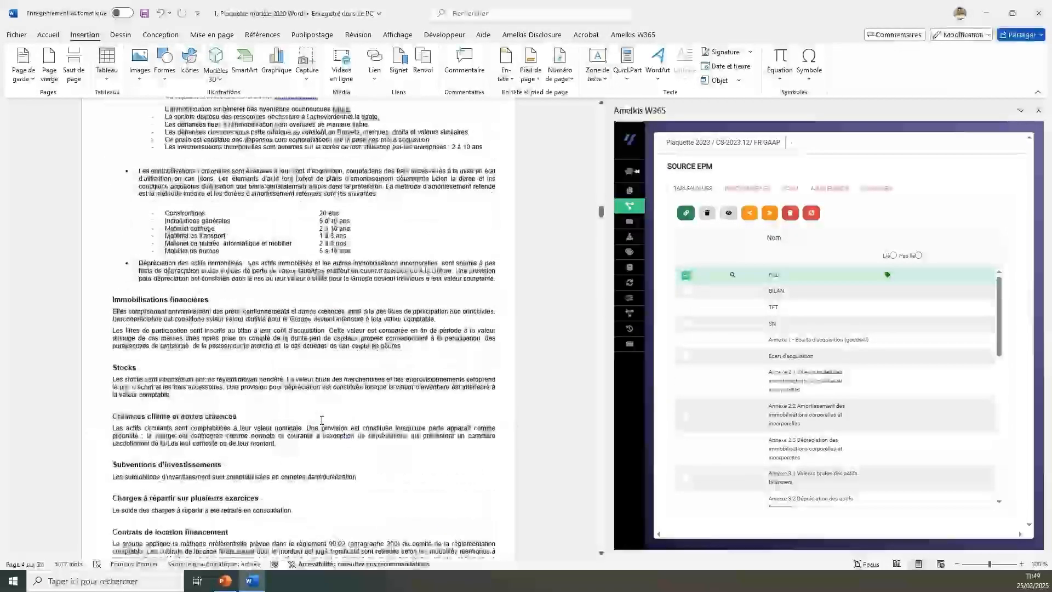
scroll(322, 420, "down", 8)
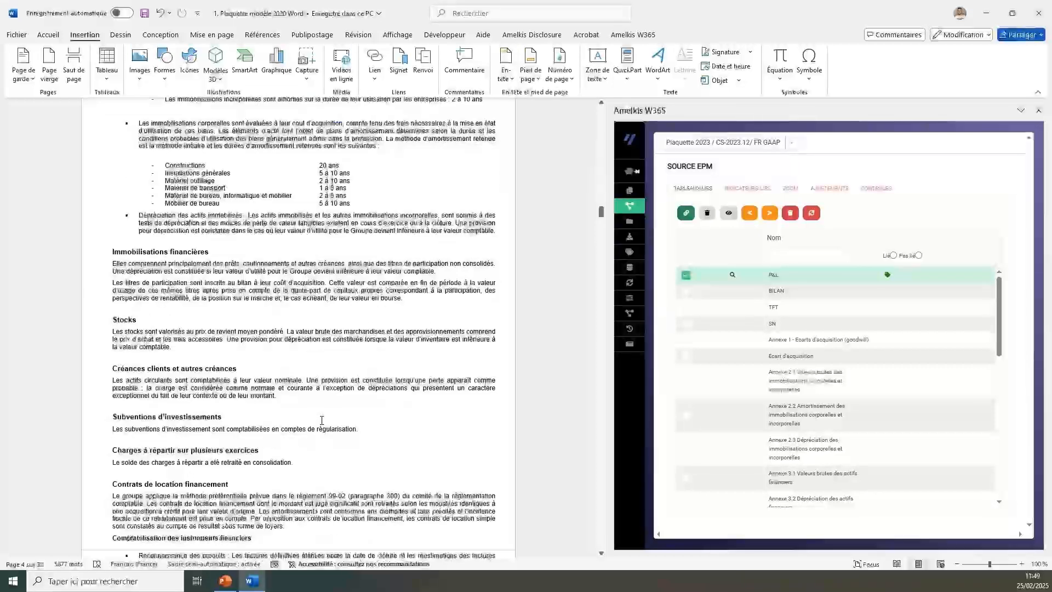
scroll(322, 420, "down", 4)
left_click_drag(603, 244, 604, 143)
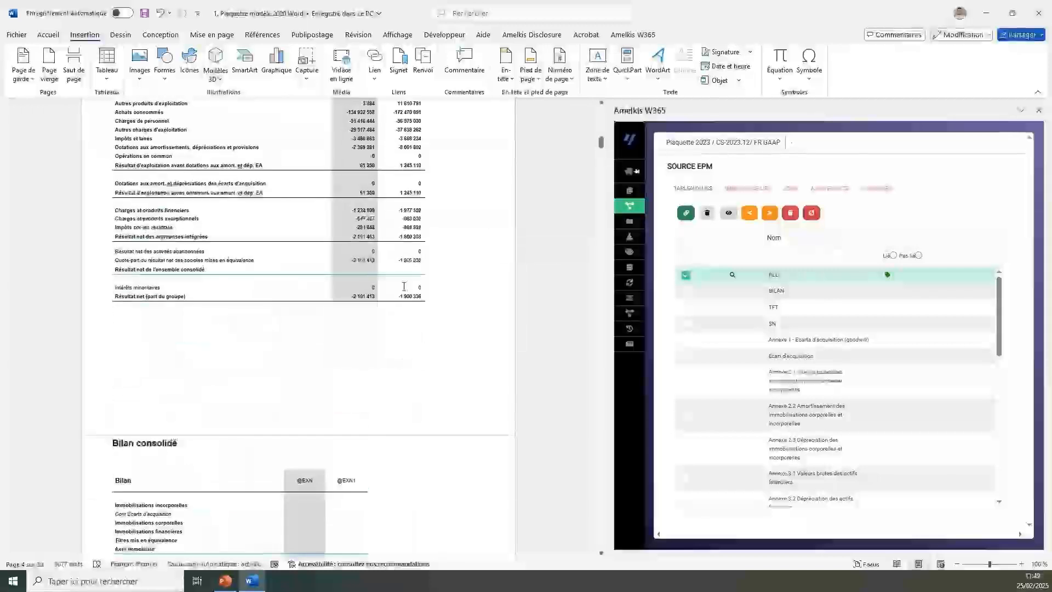
scroll(403, 285, "up", 5)
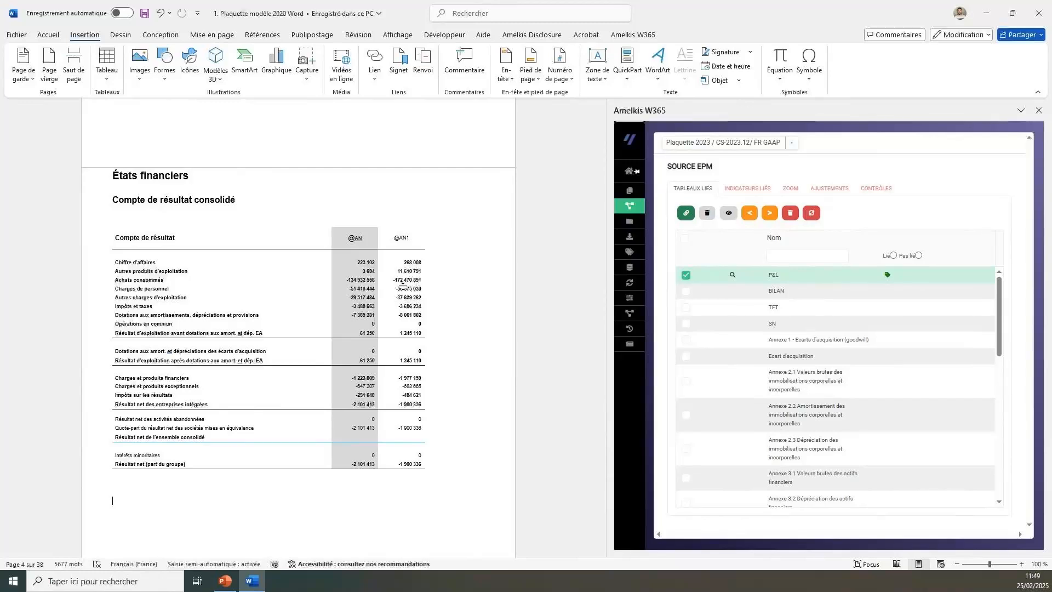
left_click(633, 279)
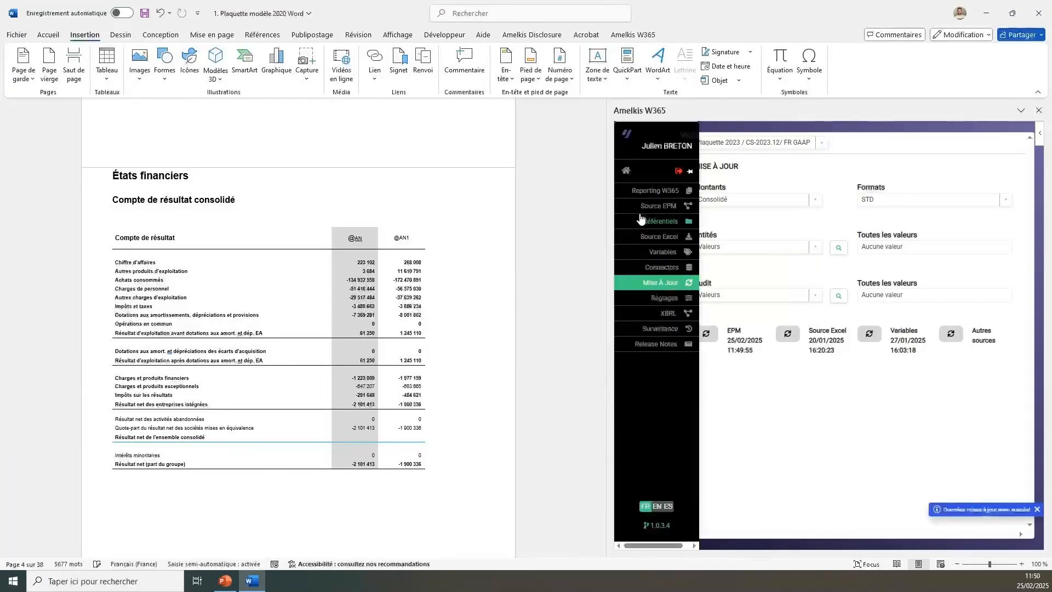
left_click(679, 206)
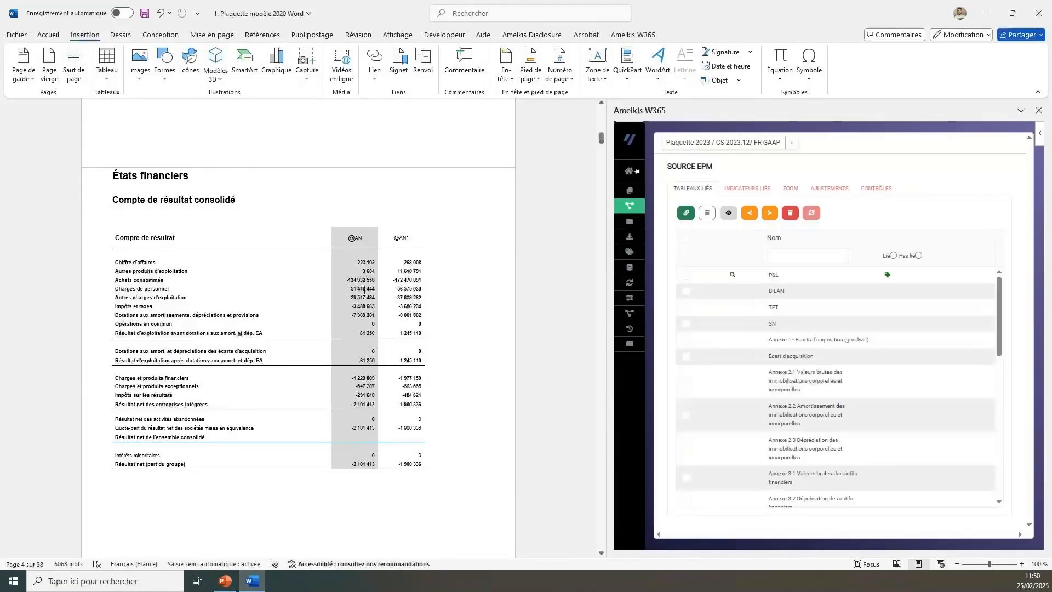
left_click(364, 279)
left_click(790, 189)
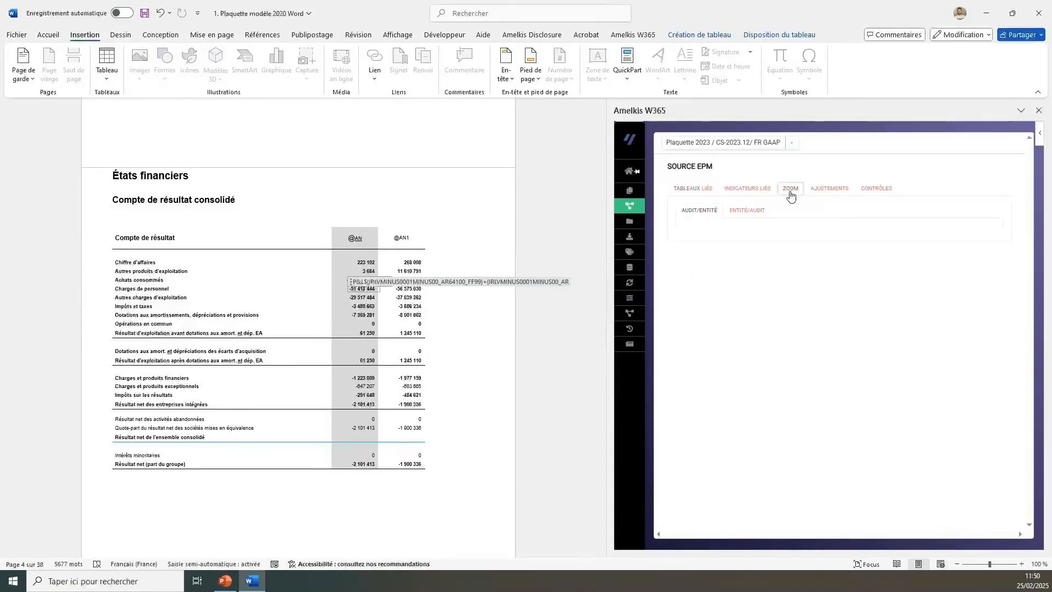
left_click(364, 263)
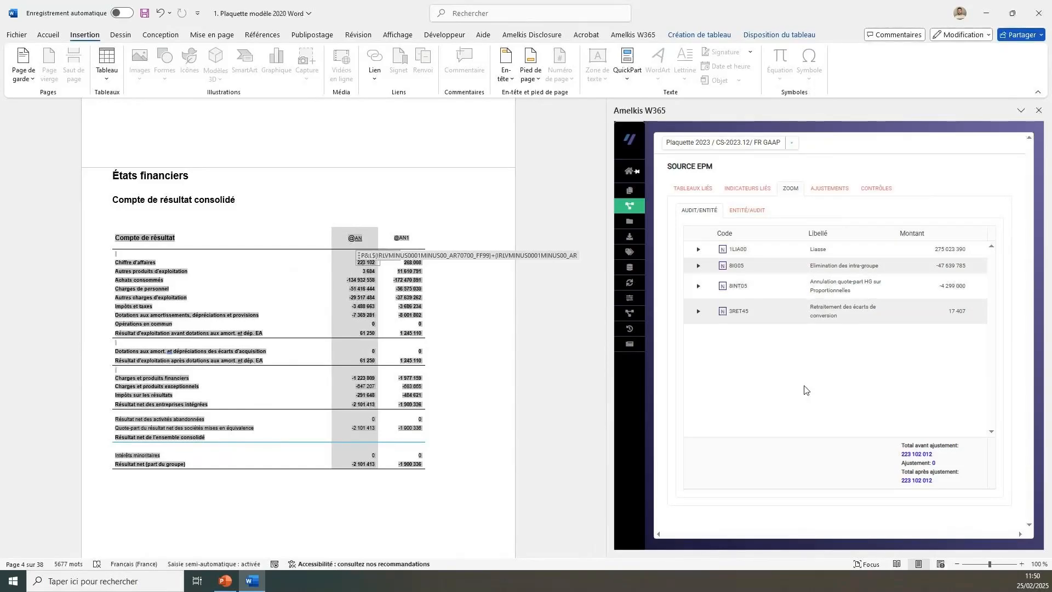
left_click(734, 215)
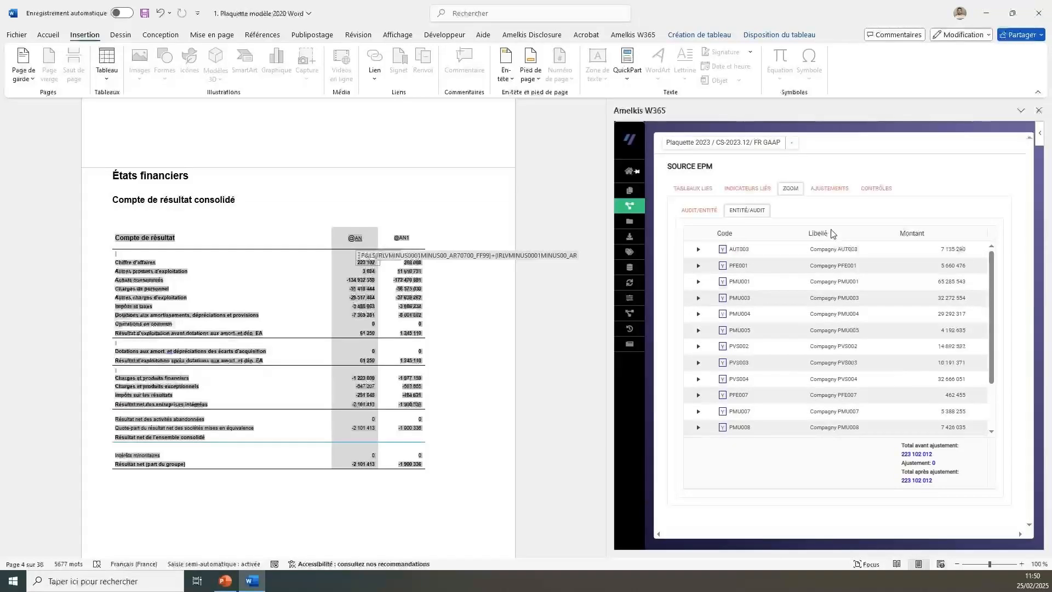
left_click(827, 189)
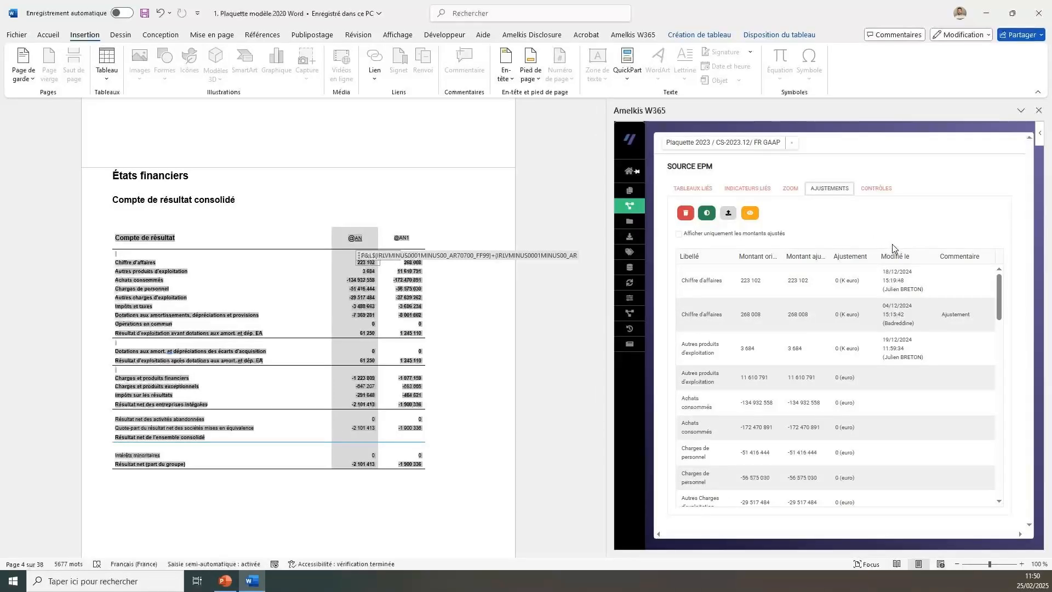
left_click(708, 214)
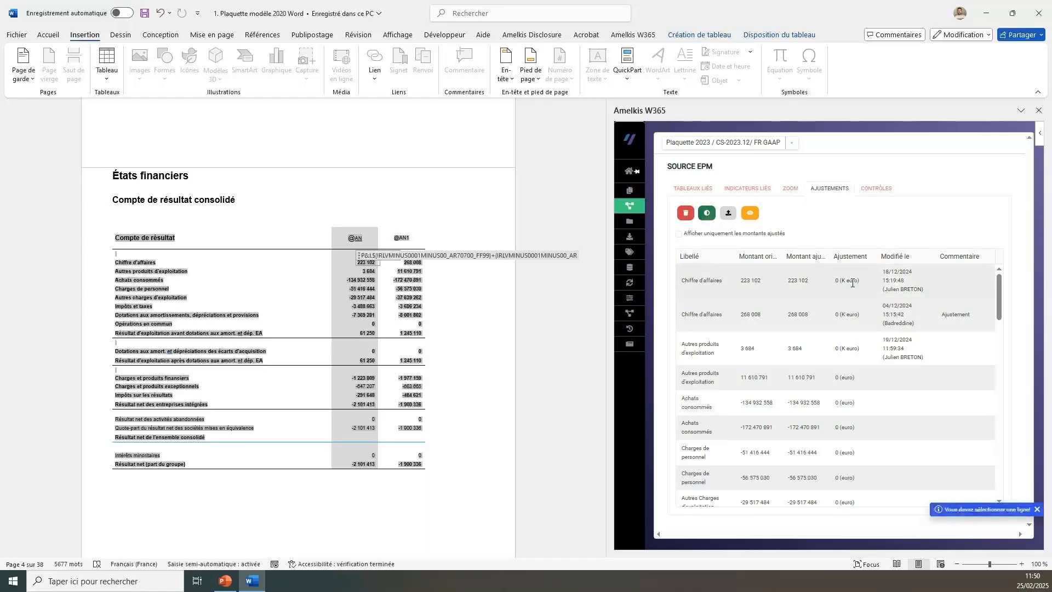
left_click(770, 292)
left_click(706, 214)
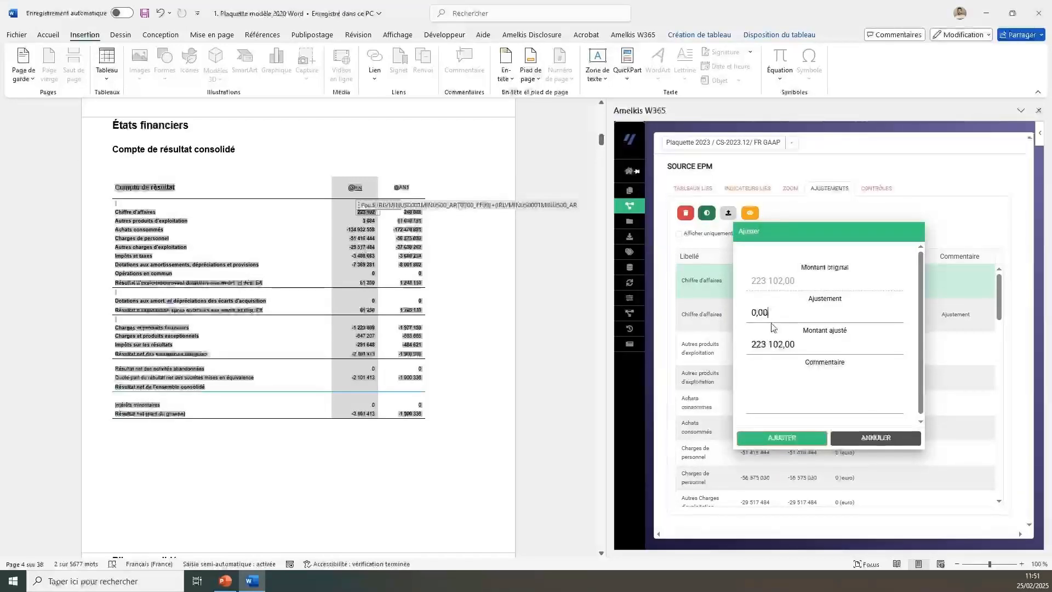
double_click(771, 316)
type("150")
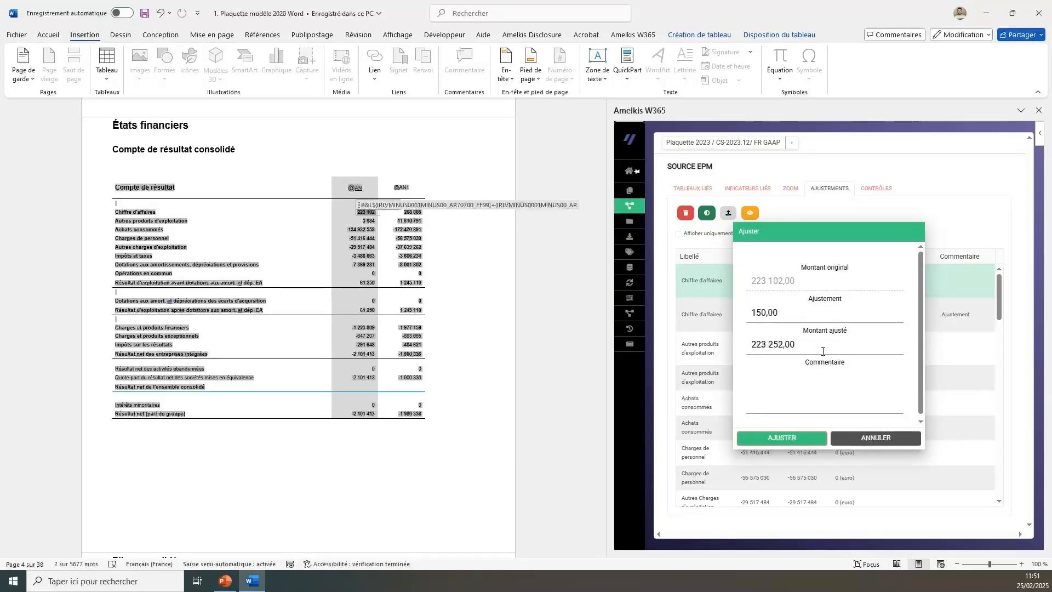
left_click(802, 441)
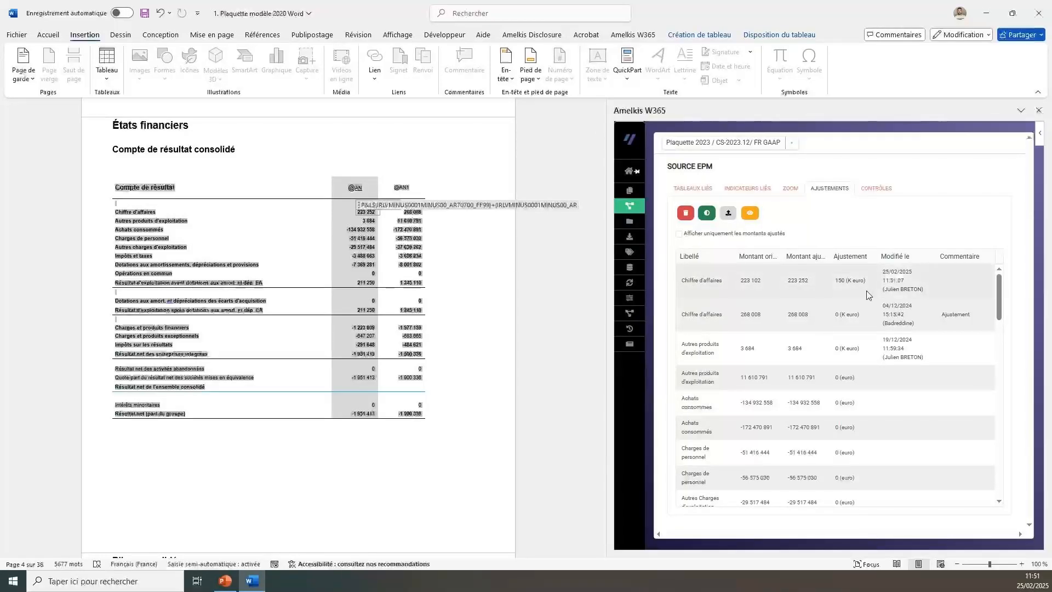
left_click(366, 238)
left_click(906, 439)
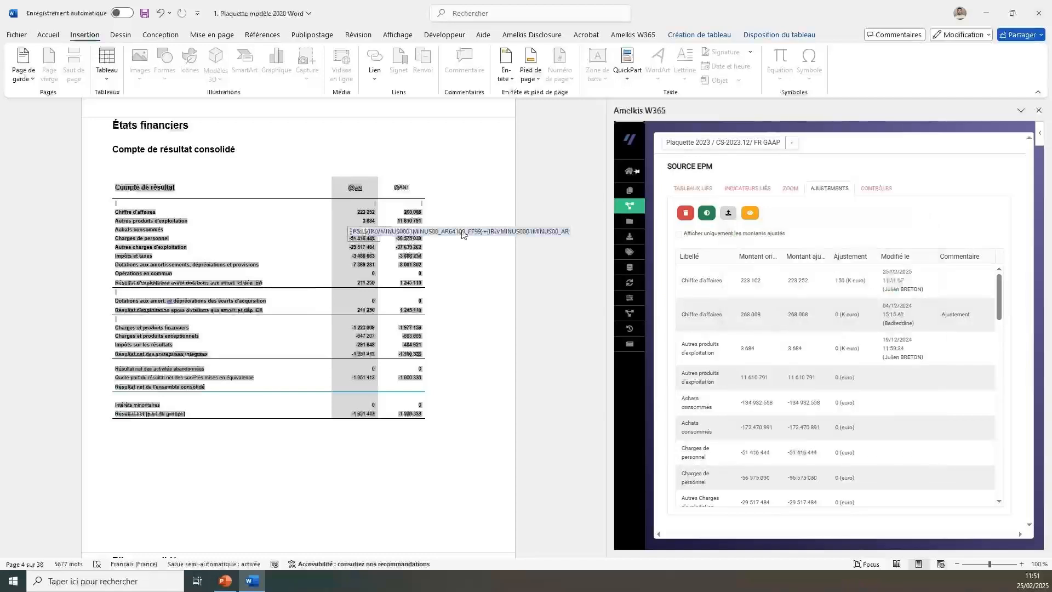
left_click(370, 212)
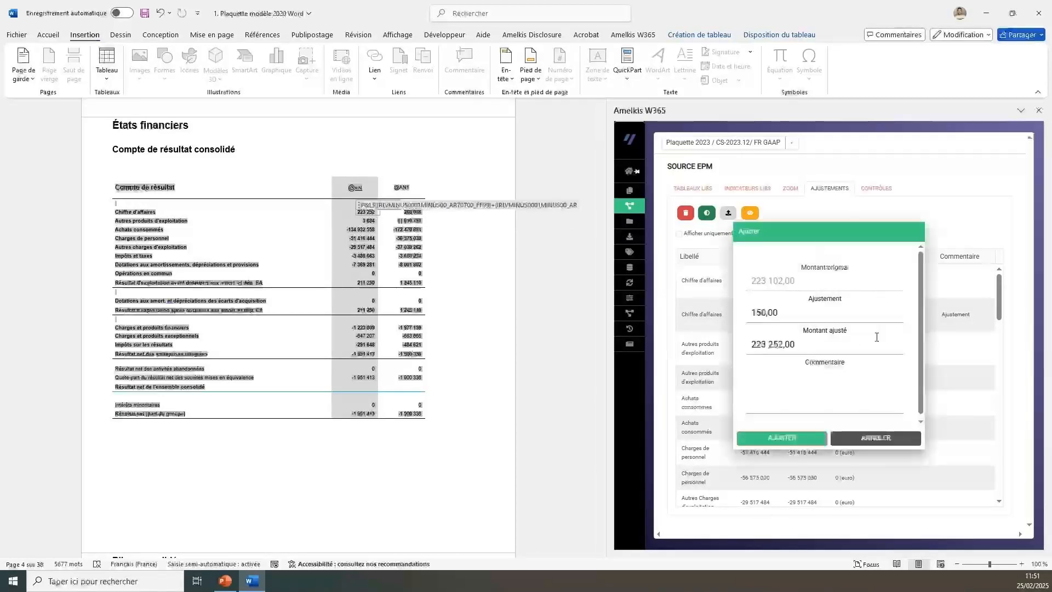
left_click(875, 438)
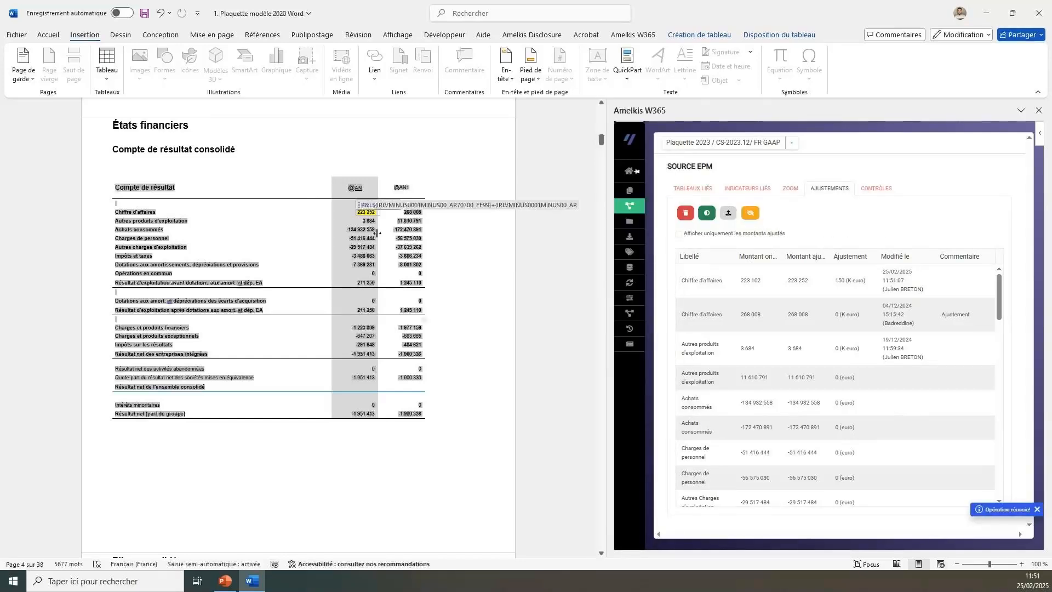
left_click(368, 412)
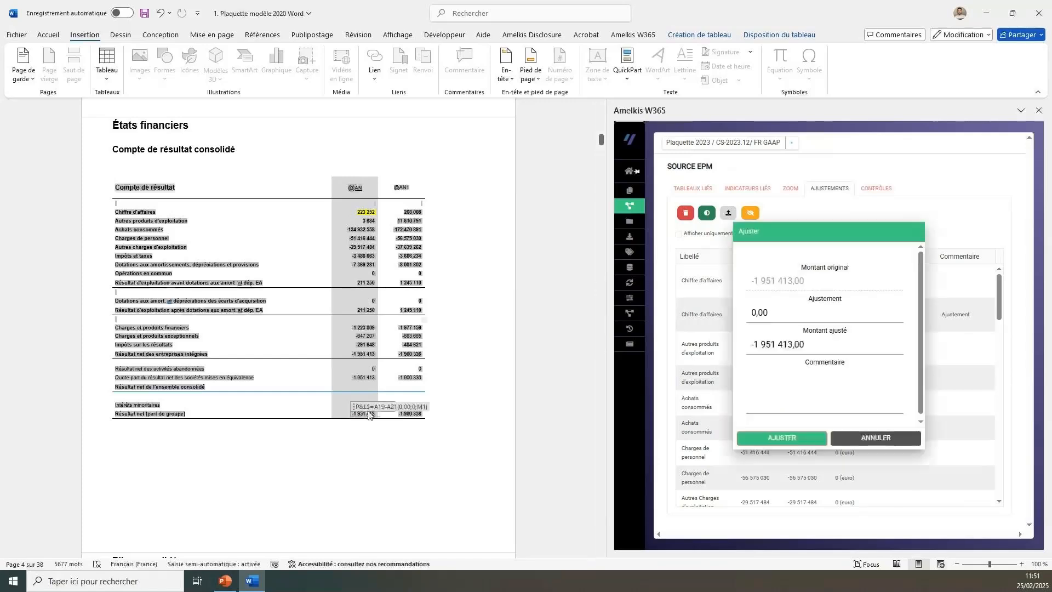
left_click(868, 437)
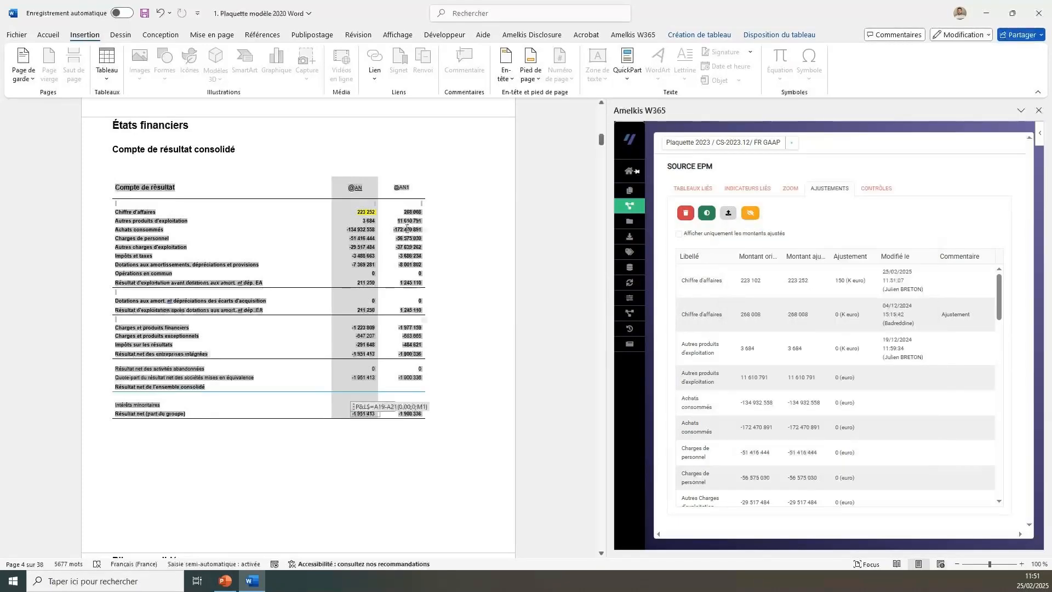
left_click(750, 212)
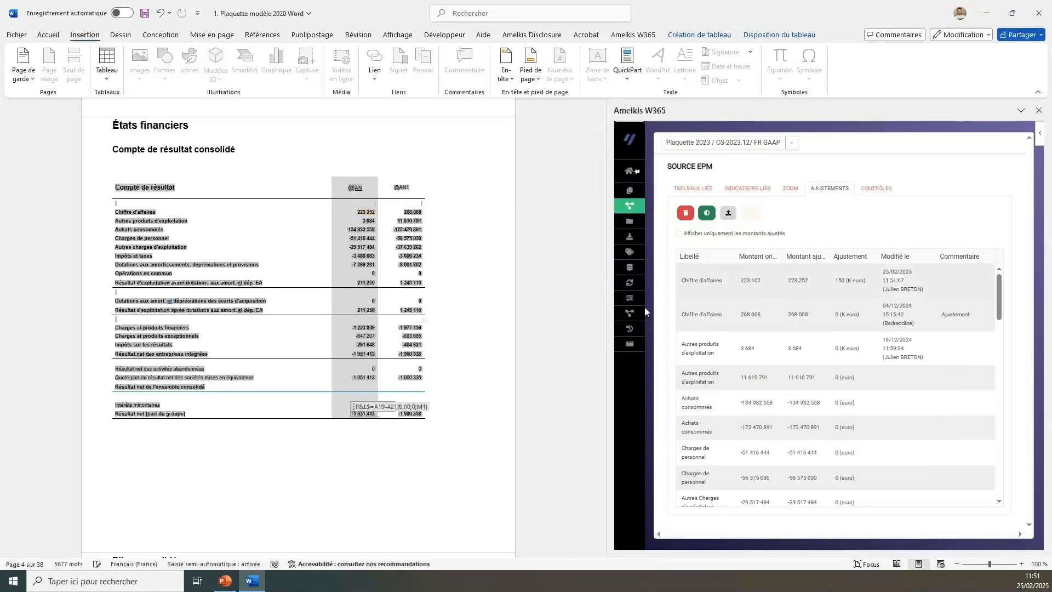
Examine the thresholds, results and statuses in the list of EPM controls, from ACTIF / PASSIF F00 to 20. Charges d'impôts.
left_click(879, 191)
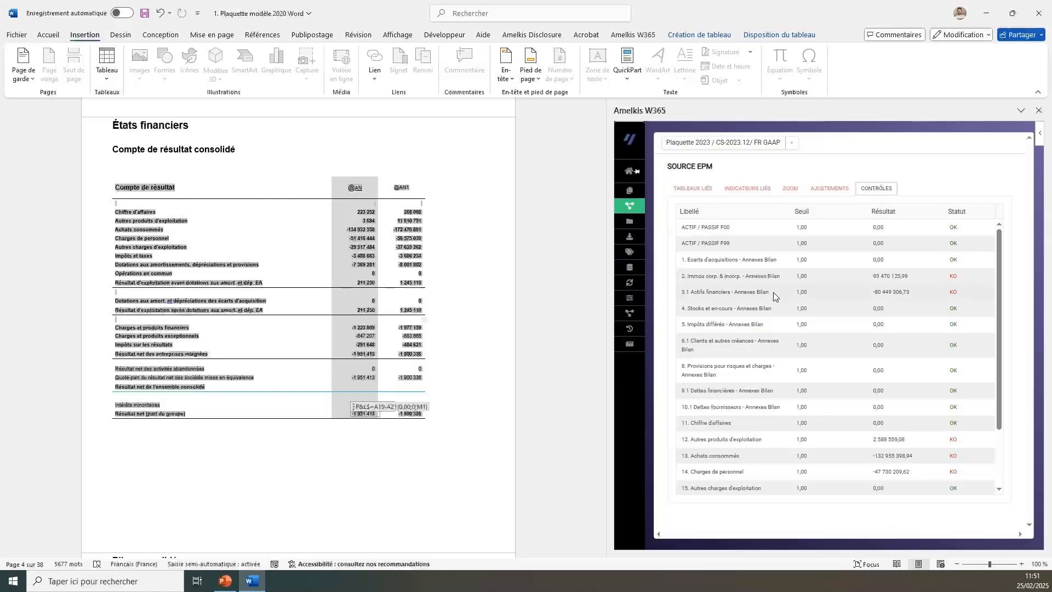
scroll(780, 375, "down", 3)
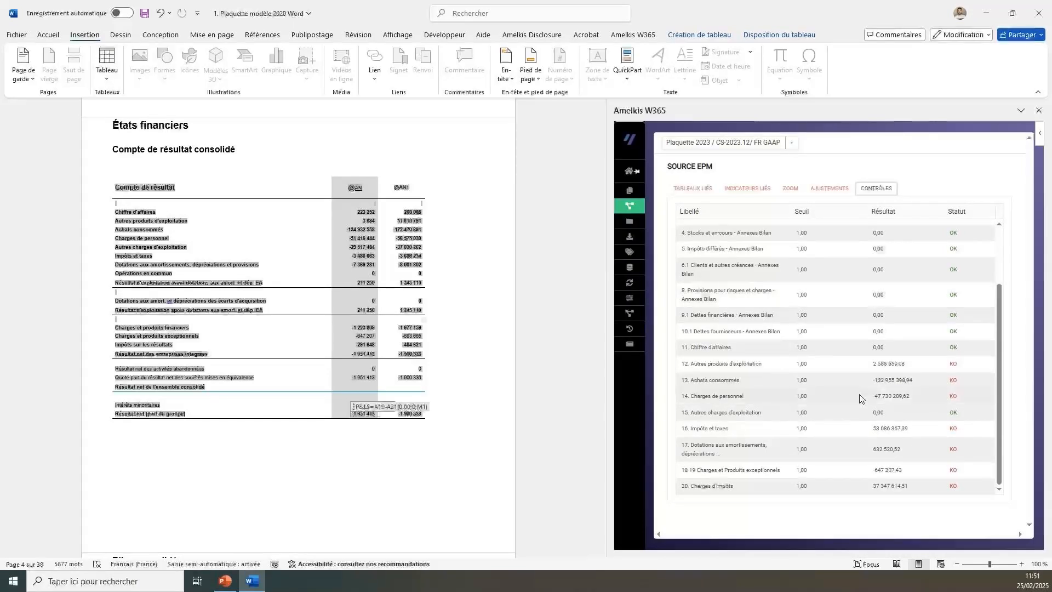
scroll(859, 398, "up", 3)
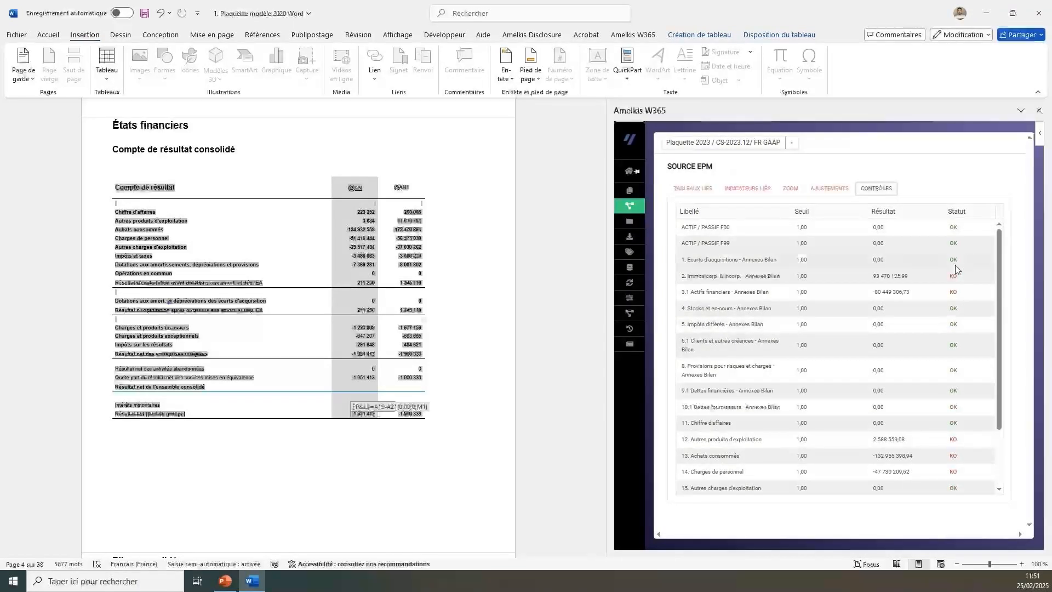
scroll(944, 407, "down", 3)
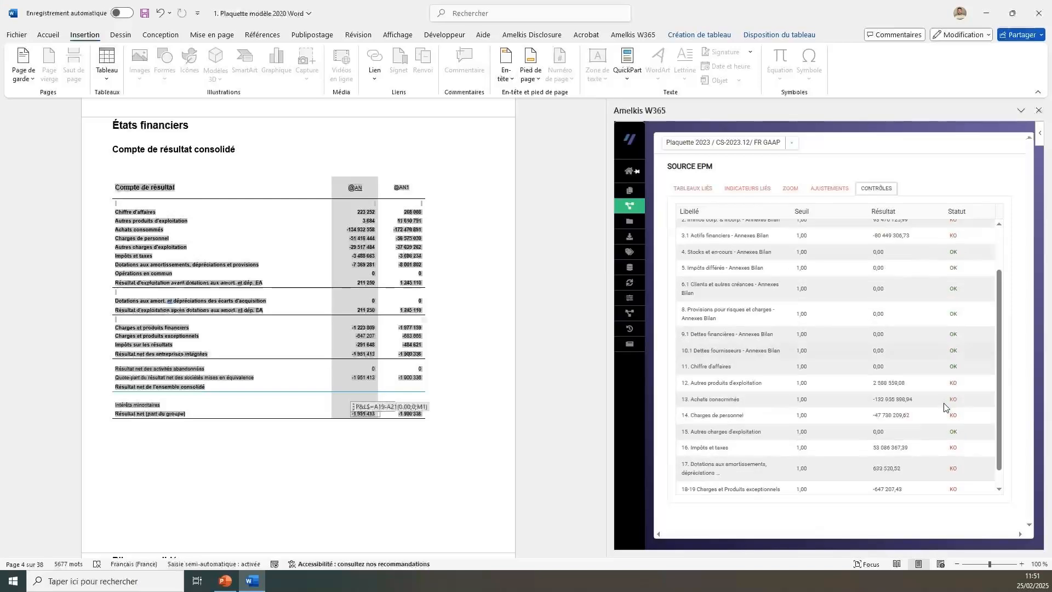
scroll(947, 378, "up", 3)
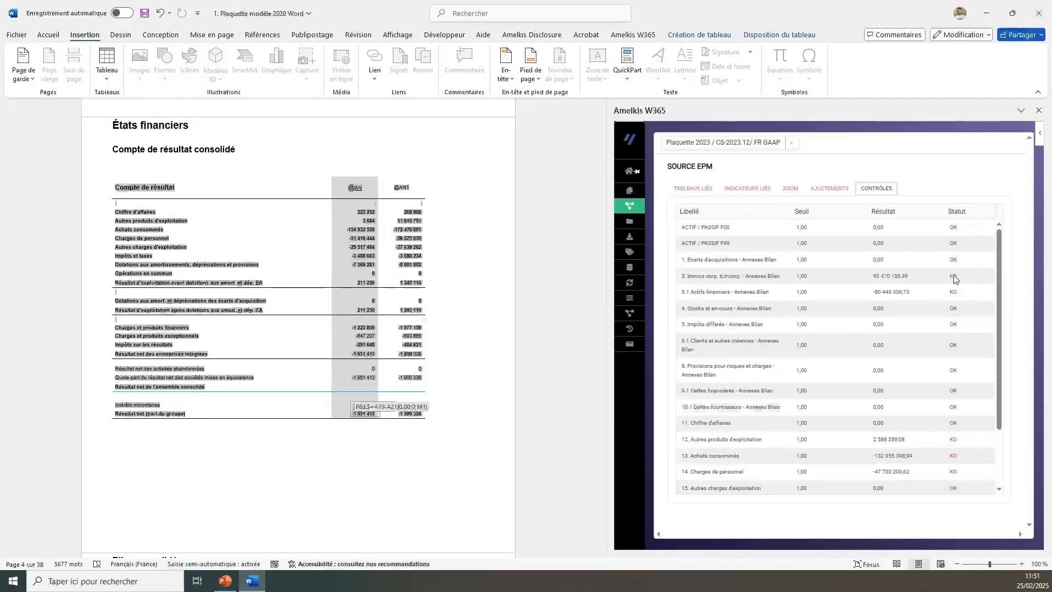
Add the placeholder text XXX below the Compte de résultat table and link it to the CA_test indicator.
left_click(747, 188)
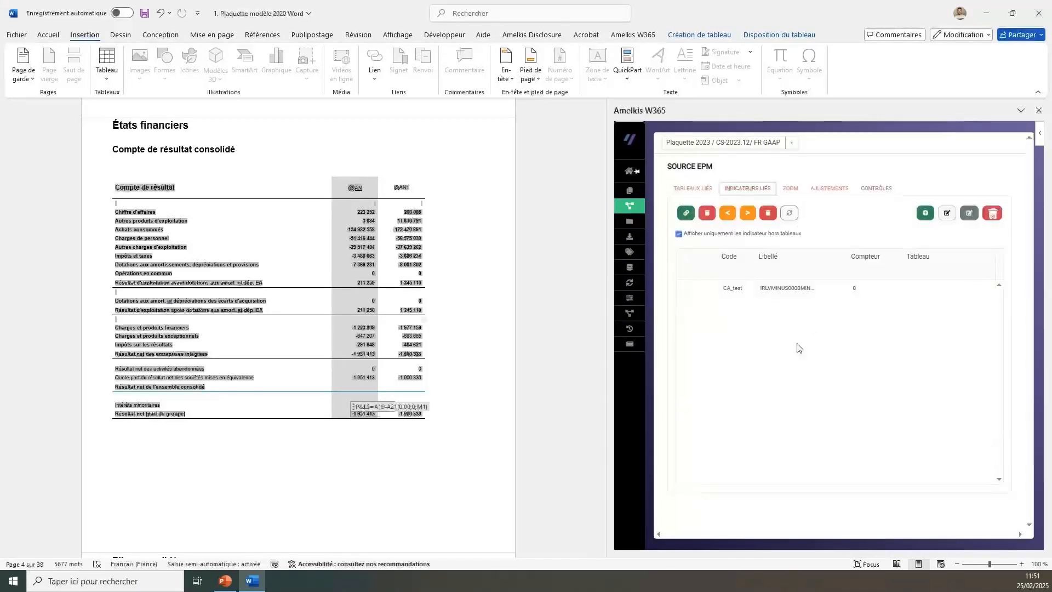
scroll(244, 498, "down", 5)
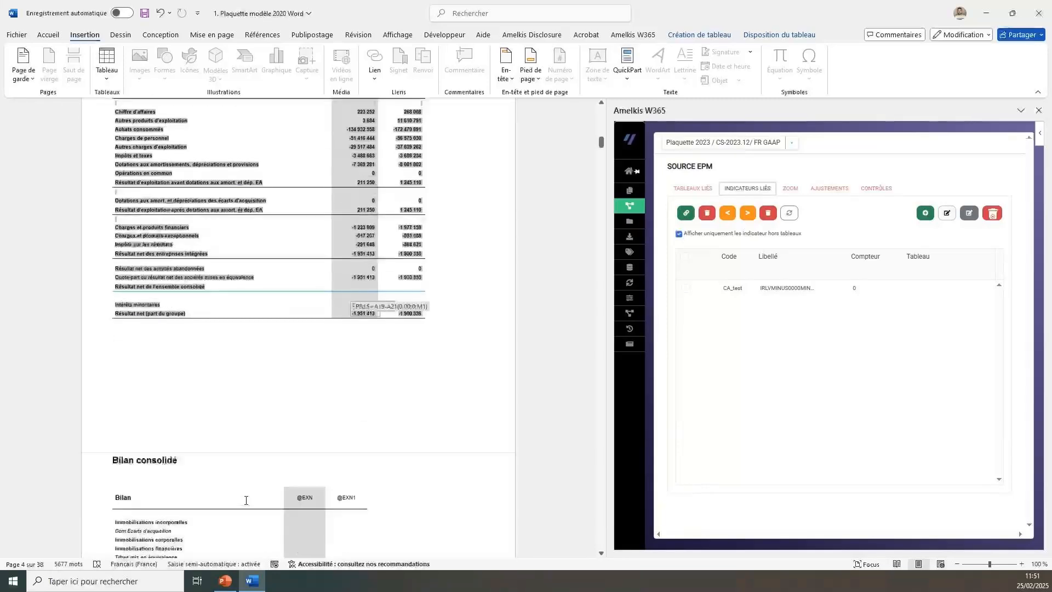
left_click(147, 362)
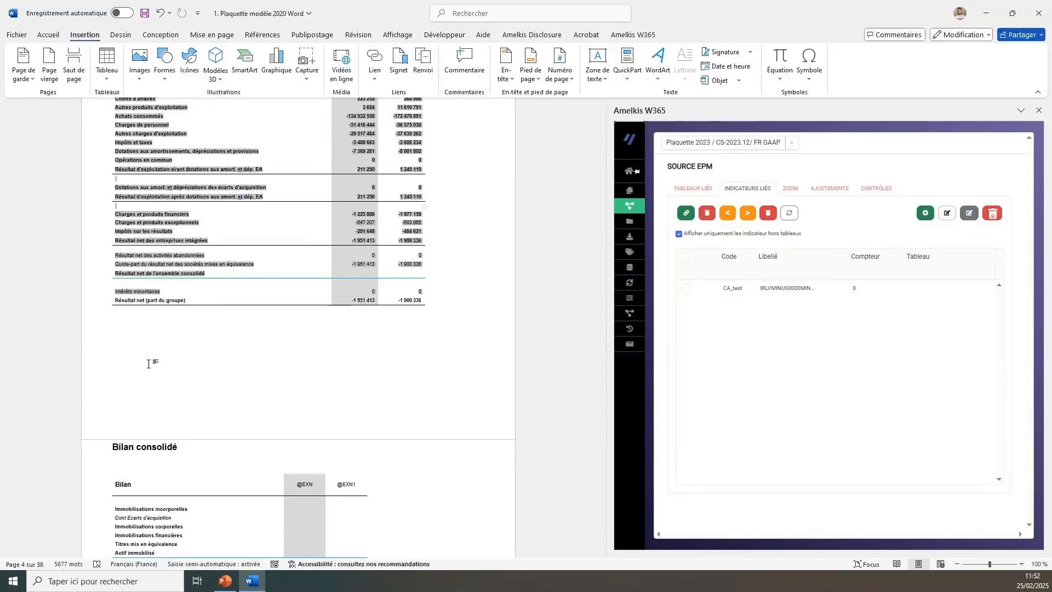
type("xx")
double_click(117, 366)
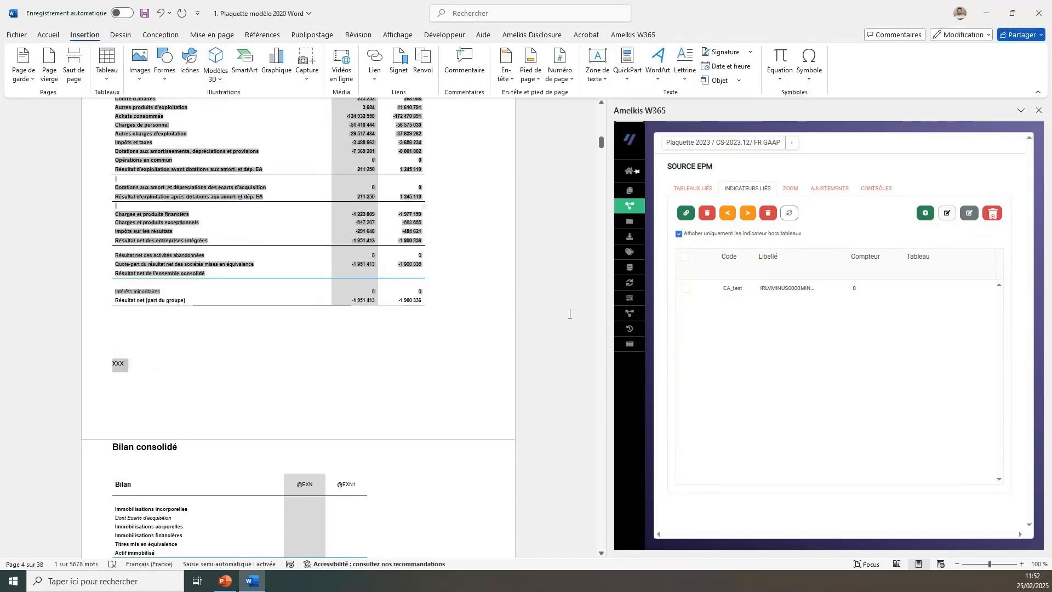
left_click(685, 289)
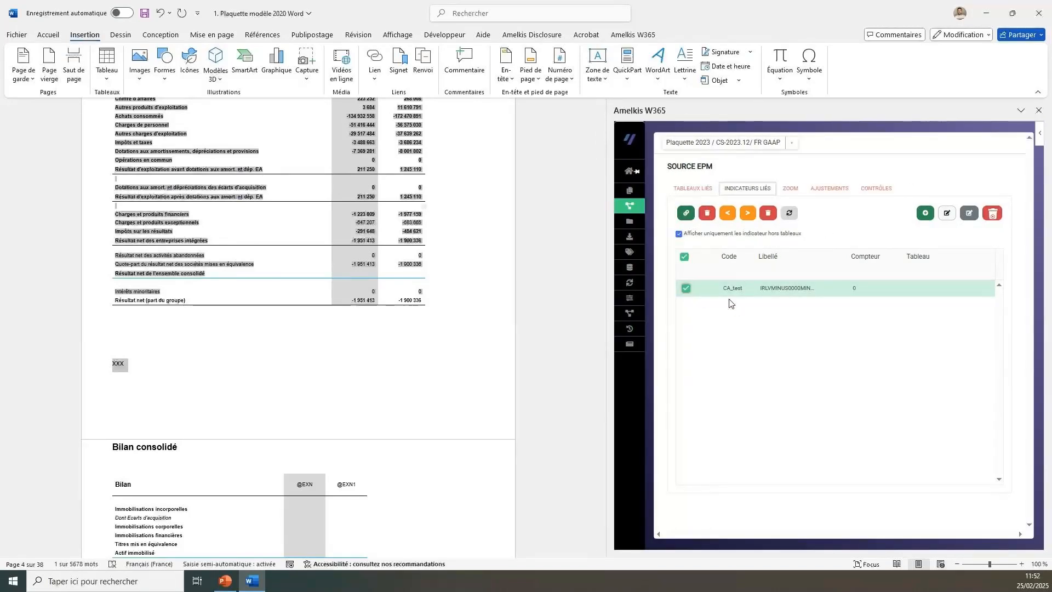
left_click(686, 213)
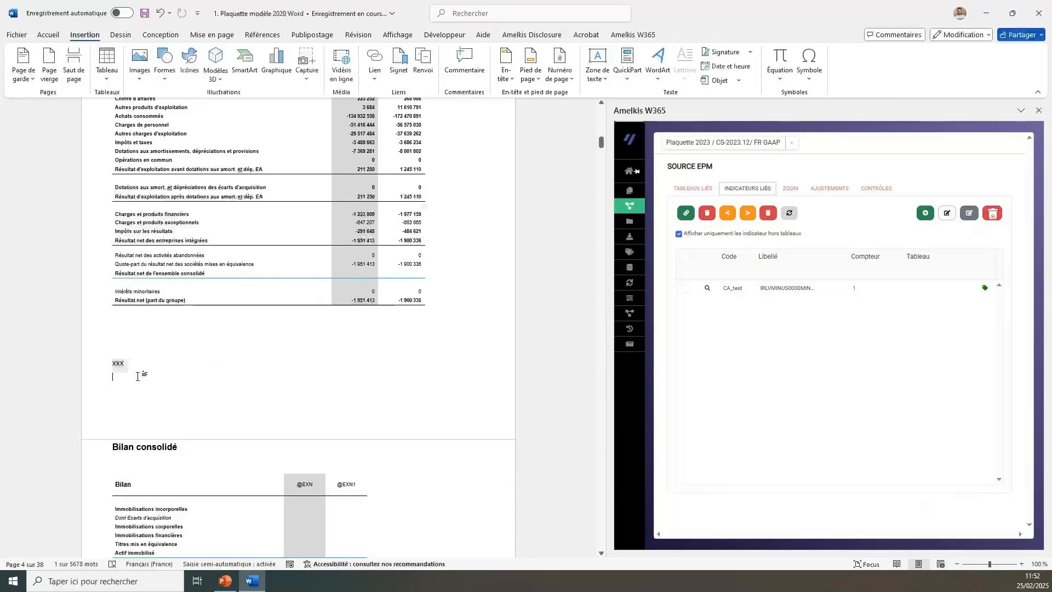
Update the CA_test indicator so its amount replaces the XXX placeholder, and check the link on the inserted amount.
left_click(685, 289)
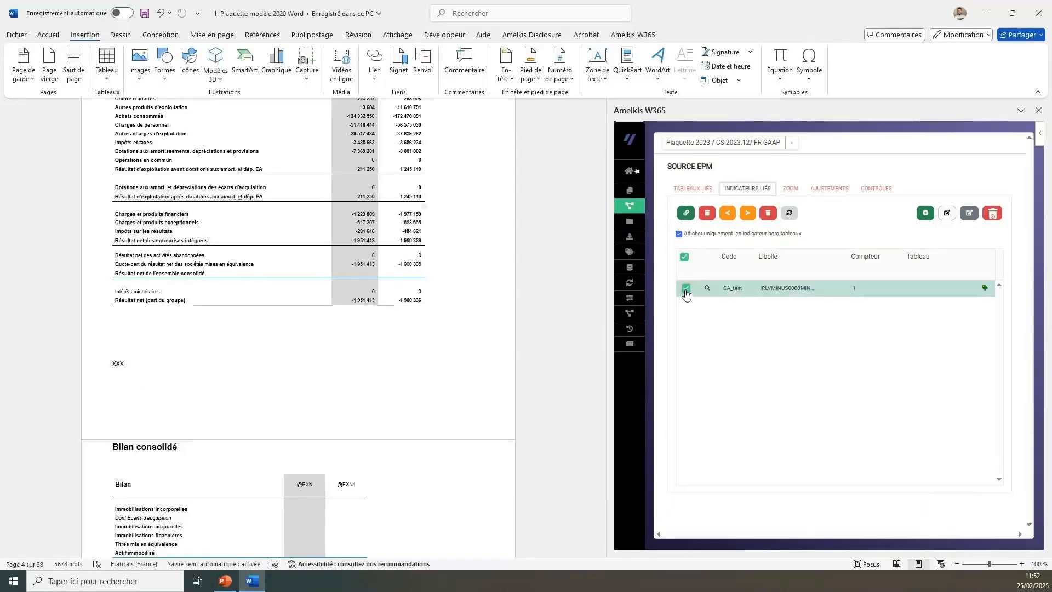
left_click(788, 216)
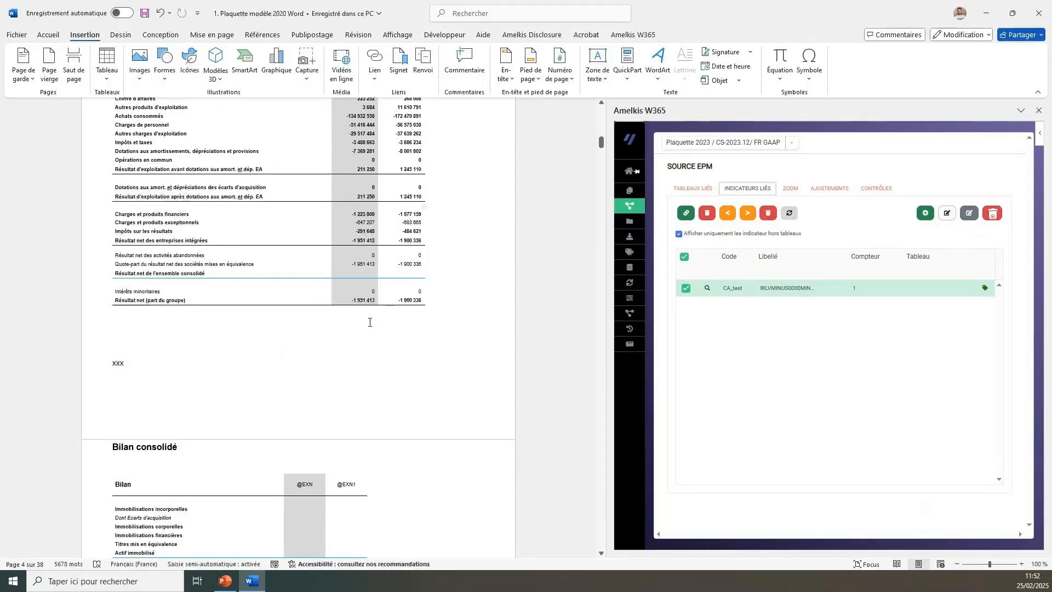
double_click(118, 364)
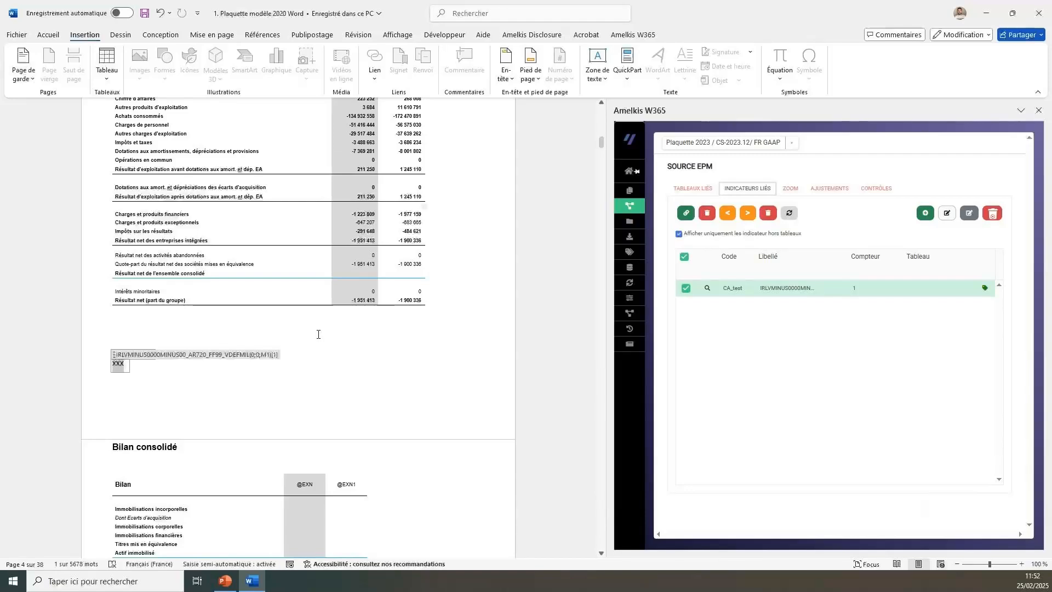
left_click(788, 215)
left_click(784, 422)
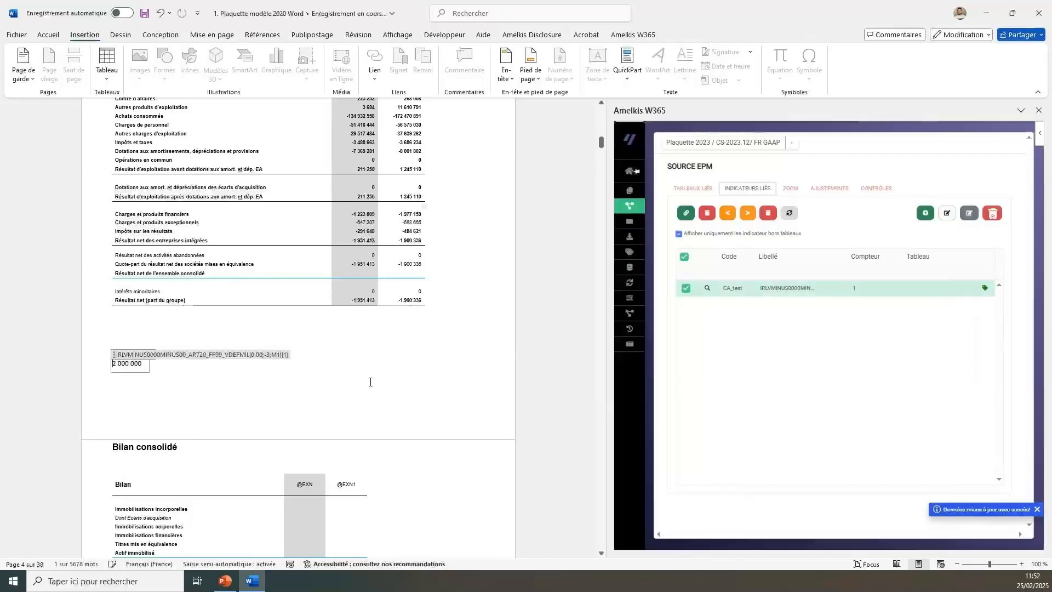
left_click(138, 395)
left_click(129, 364)
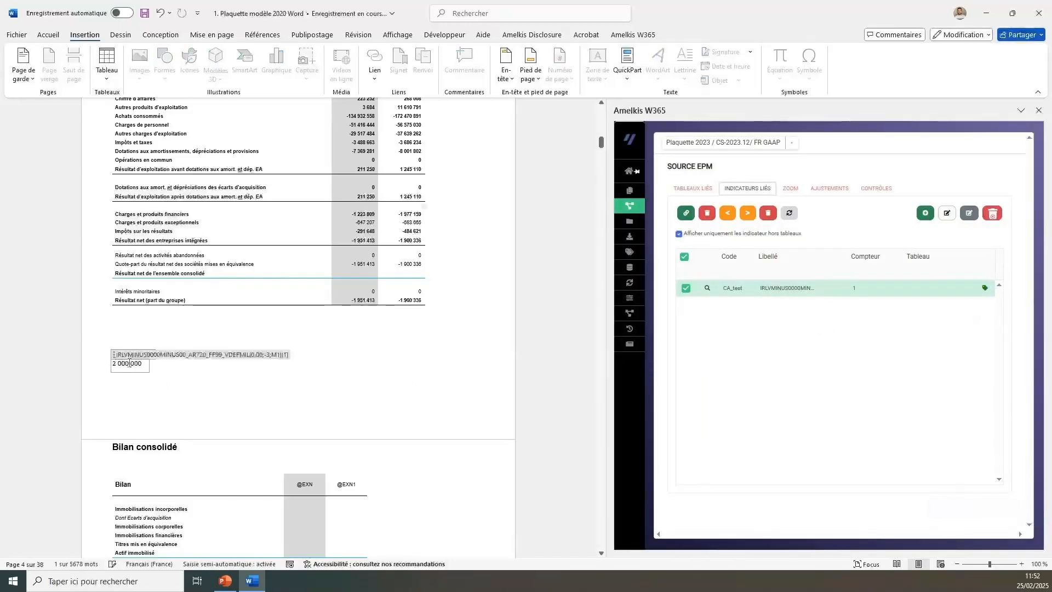
left_click(176, 388)
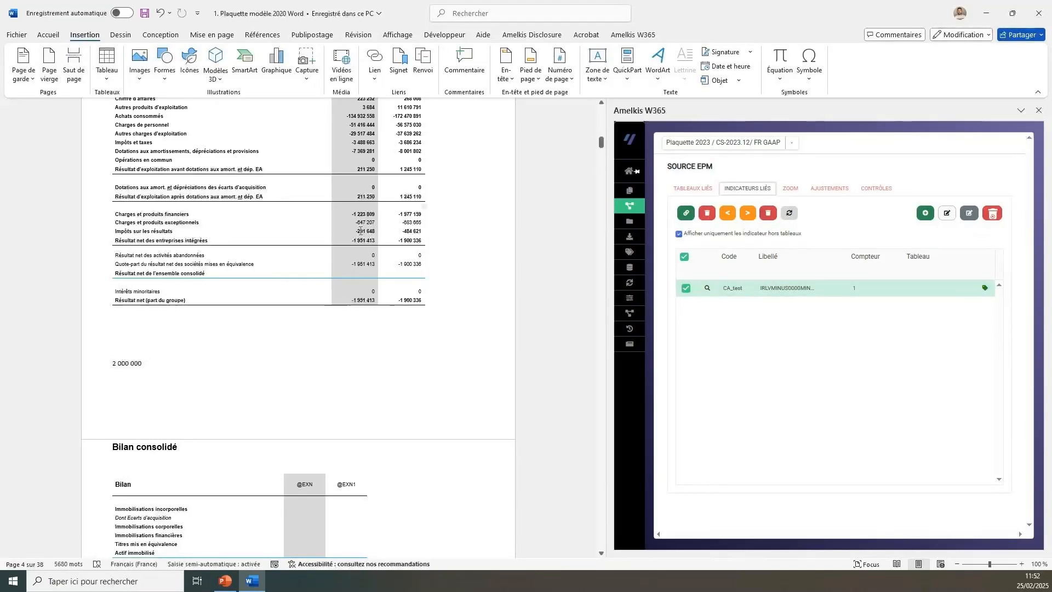
scroll(210, 396, "down", 4)
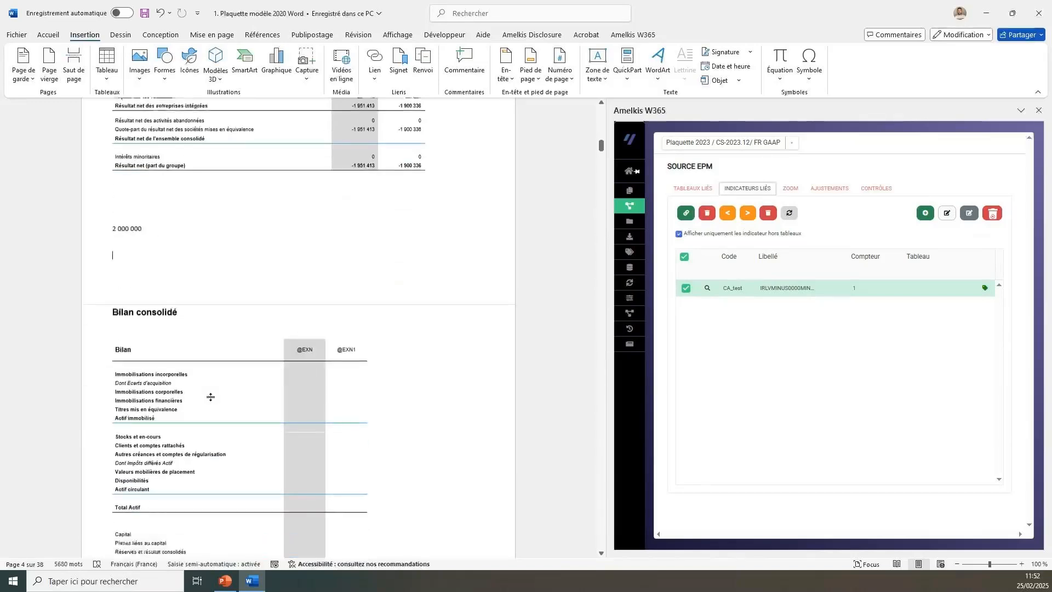
scroll(417, 321, "up", 6)
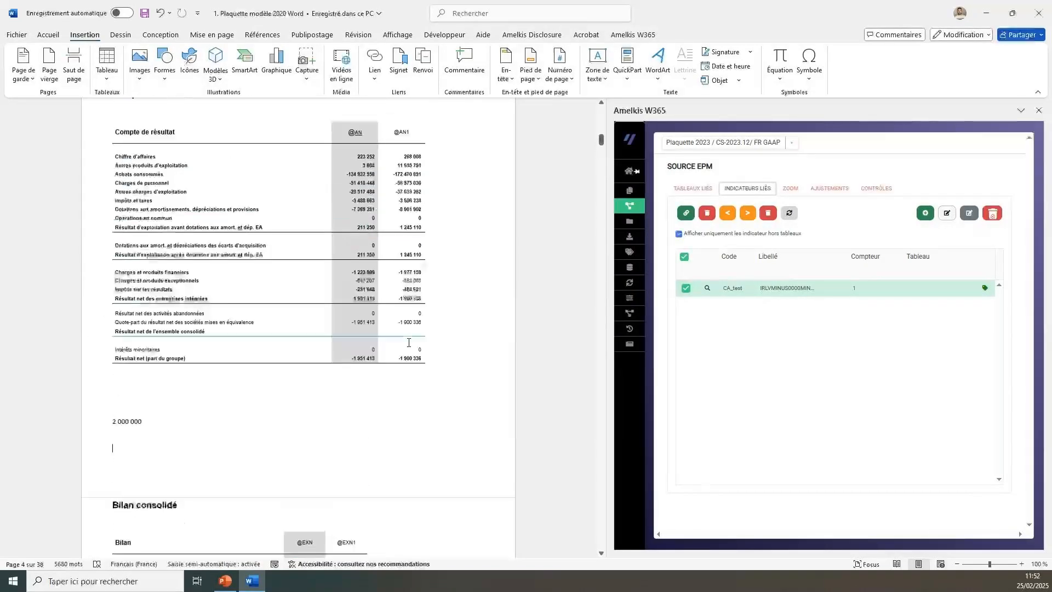
scroll(408, 342, "up", 4)
left_click(685, 253)
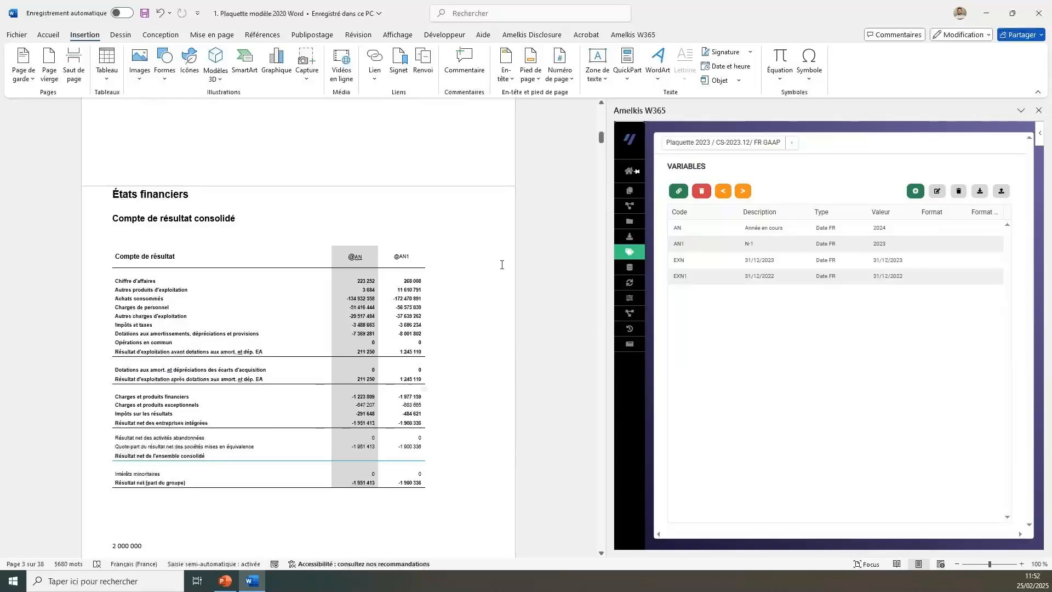
left_click(360, 262)
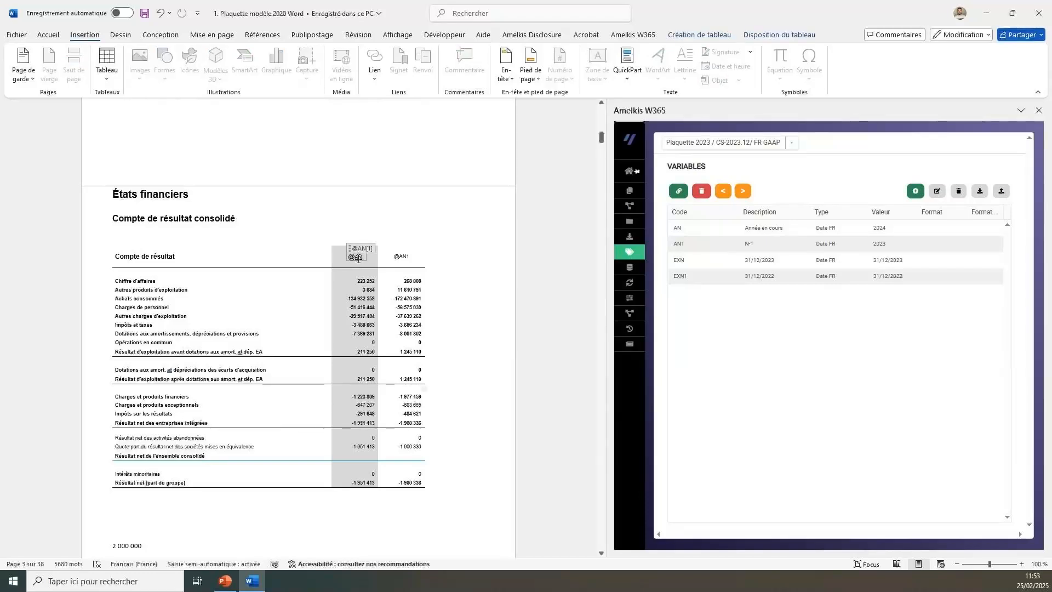
mouse_move(623, 303)
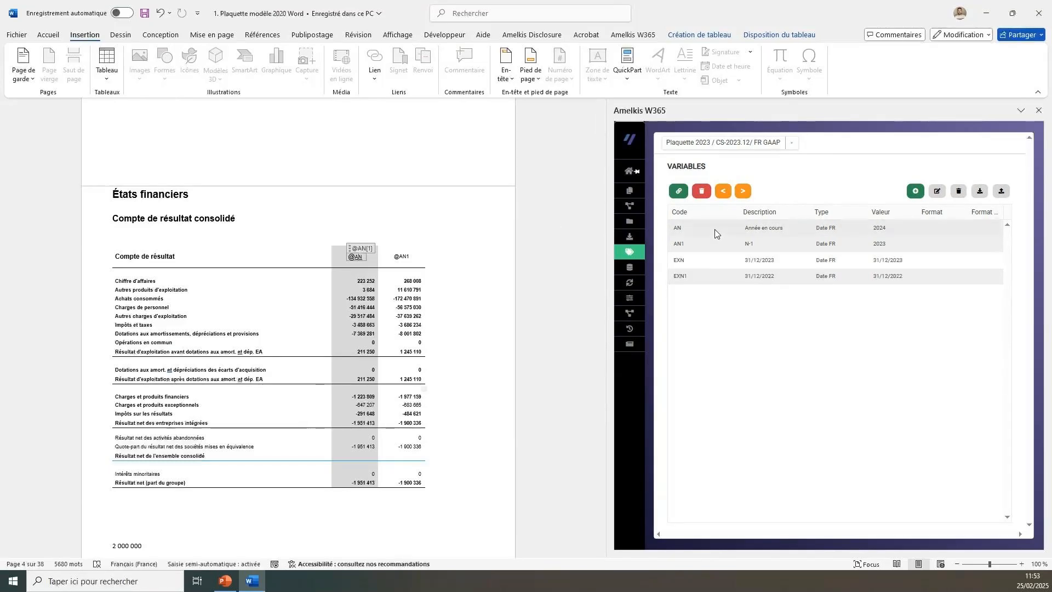
mouse_move(635, 279)
left_click(677, 283)
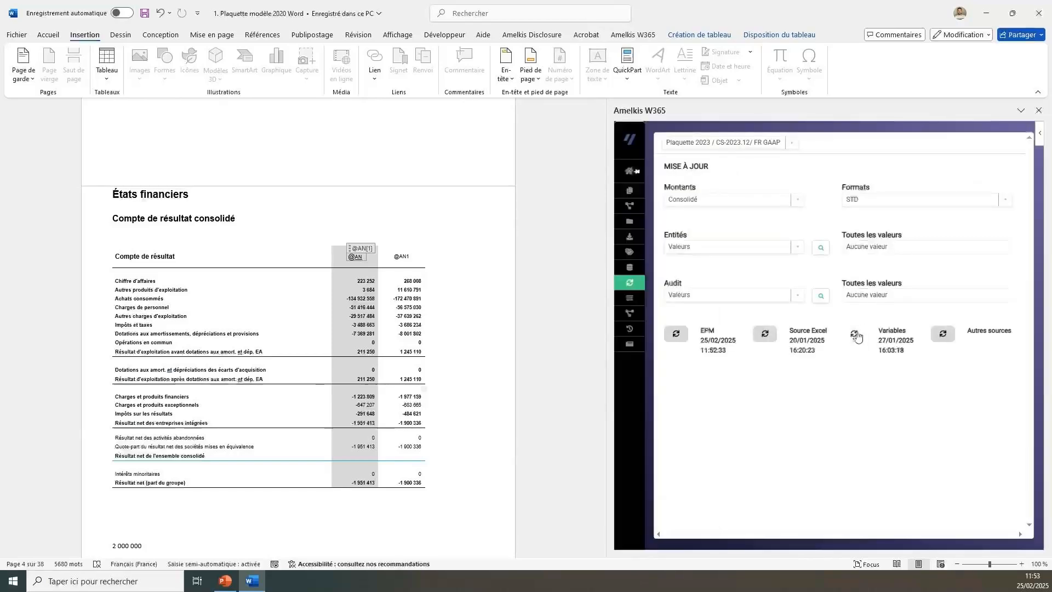
left_click(855, 334)
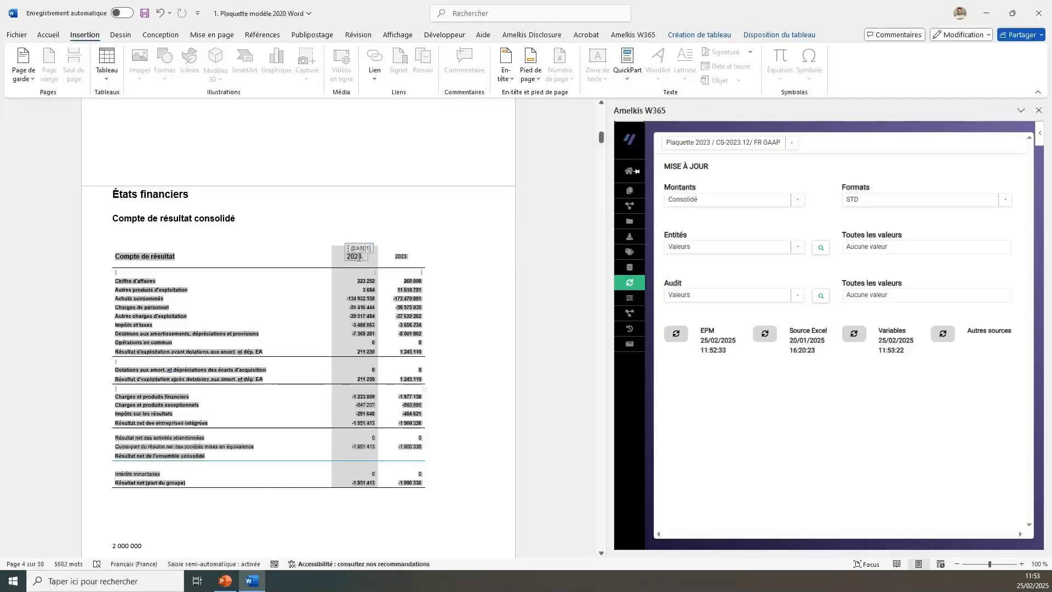
Check the variable headers of the Compte de résultat and the following statements, through to the Tableau de flux de trésorerie consolidé.
left_click(404, 256)
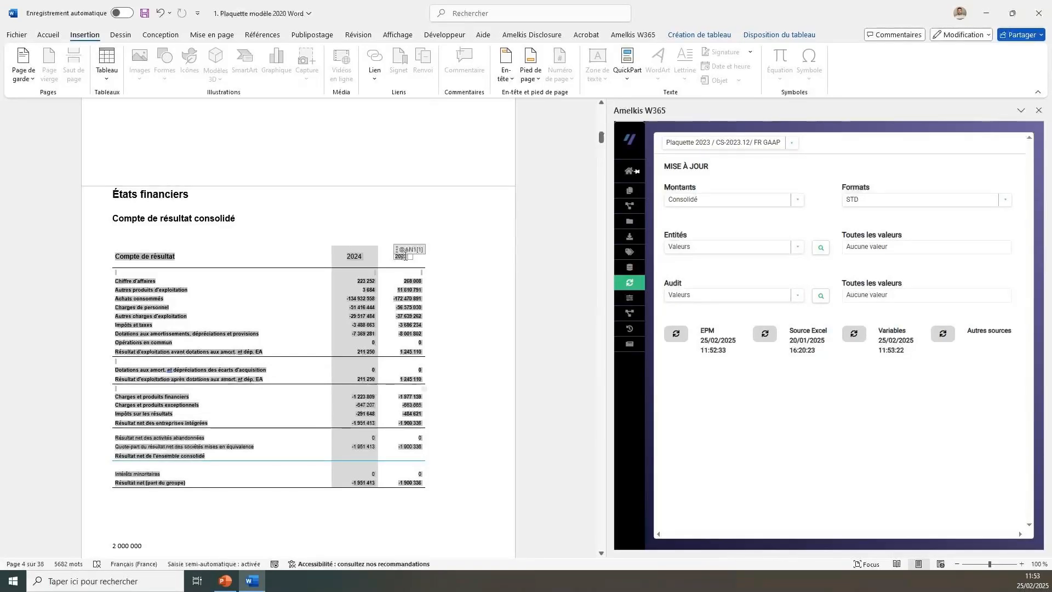
left_click(354, 257)
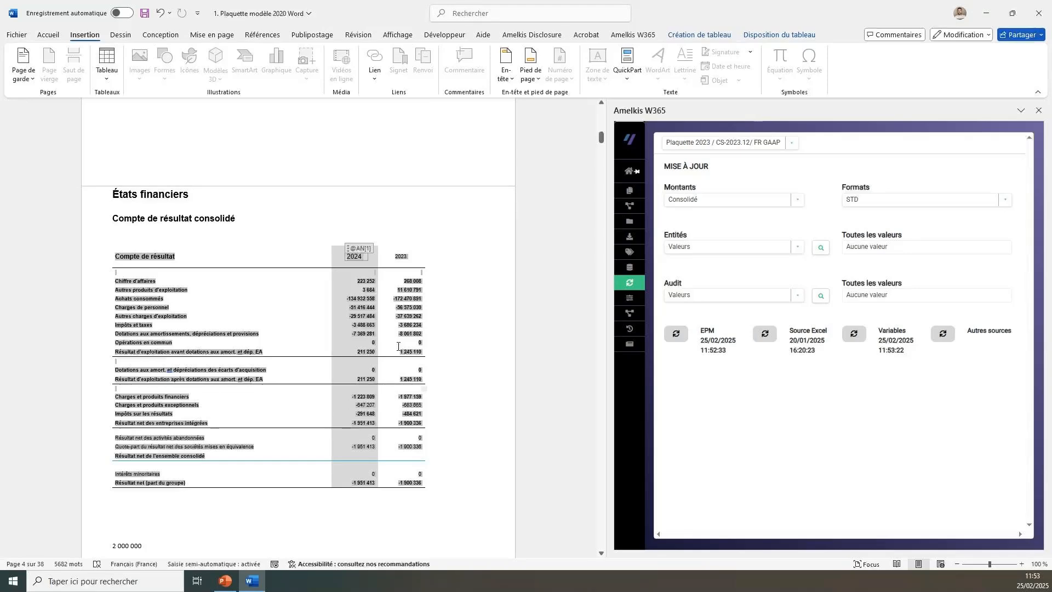
scroll(398, 346, "down", 3)
scroll(399, 346, "down", 12)
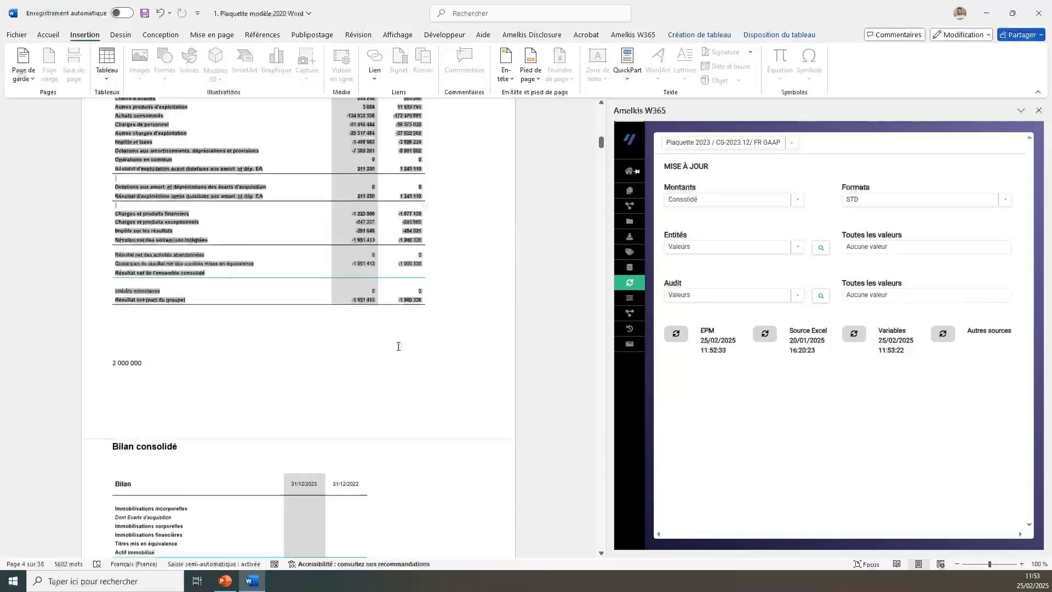
scroll(399, 346, "down", 6)
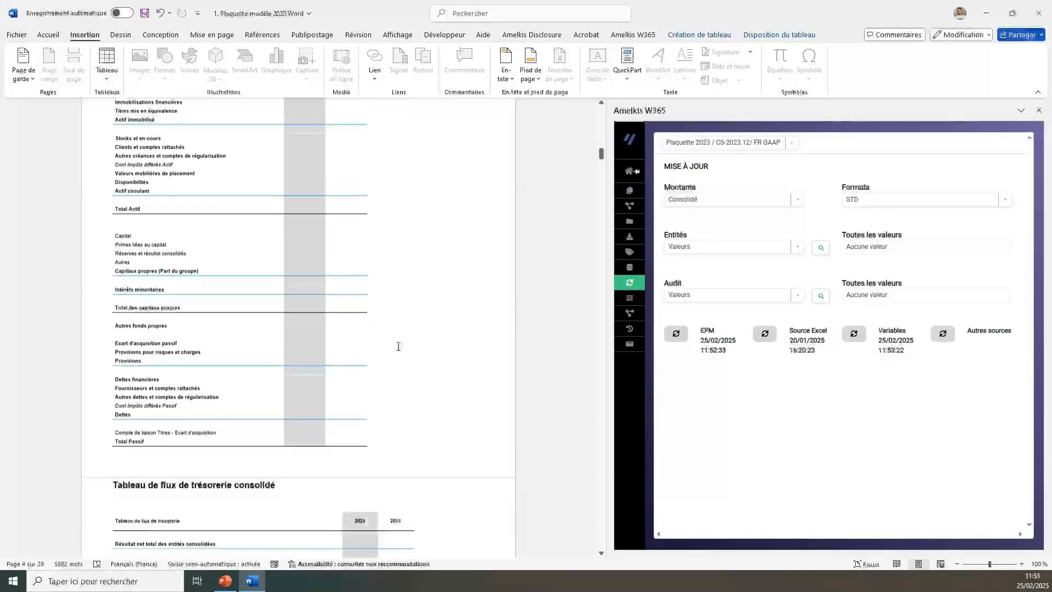
scroll(398, 346, "down", 9)
left_click(396, 263)
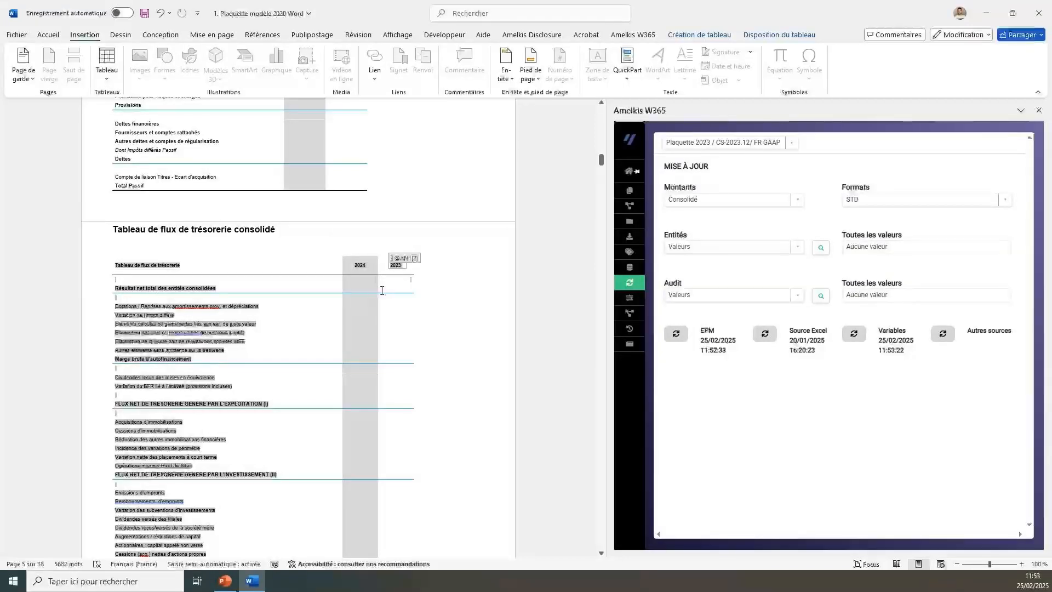
View the list of document variables and the list of Excel source files.
scroll(382, 290, "down", 20)
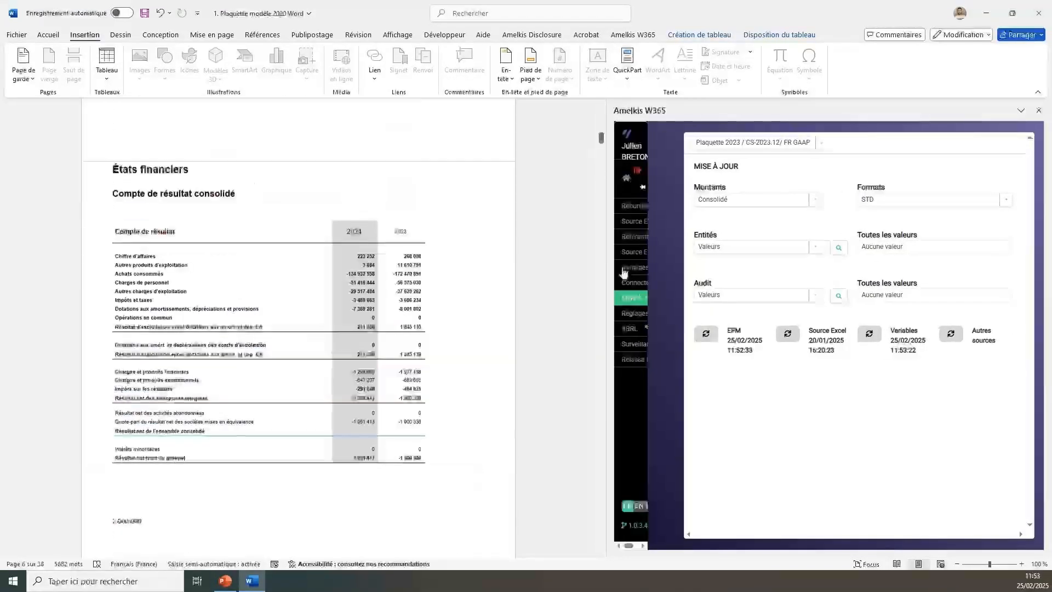
left_click(623, 271)
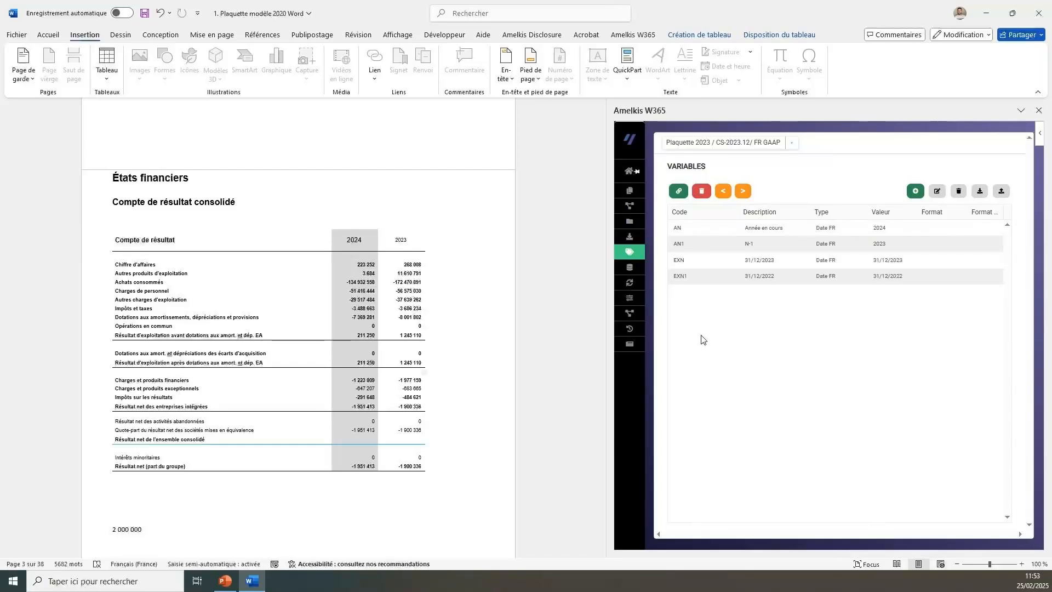
mouse_move(633, 251)
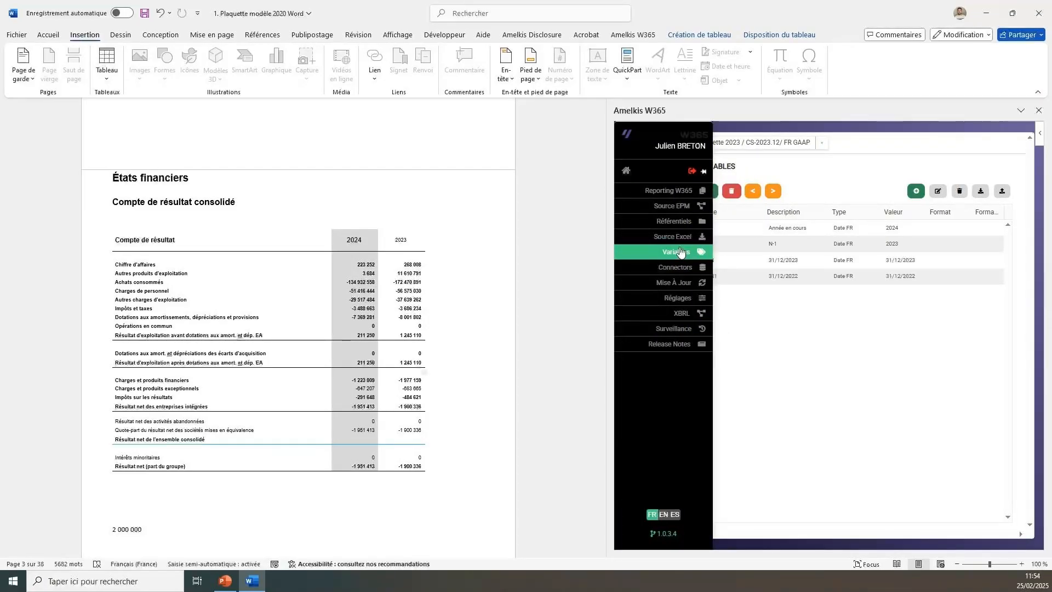
left_click(678, 236)
Try to insert the linked Excel table test 2 into the document, just before the Présentation du groupe section.
scroll(284, 443, "down", 5)
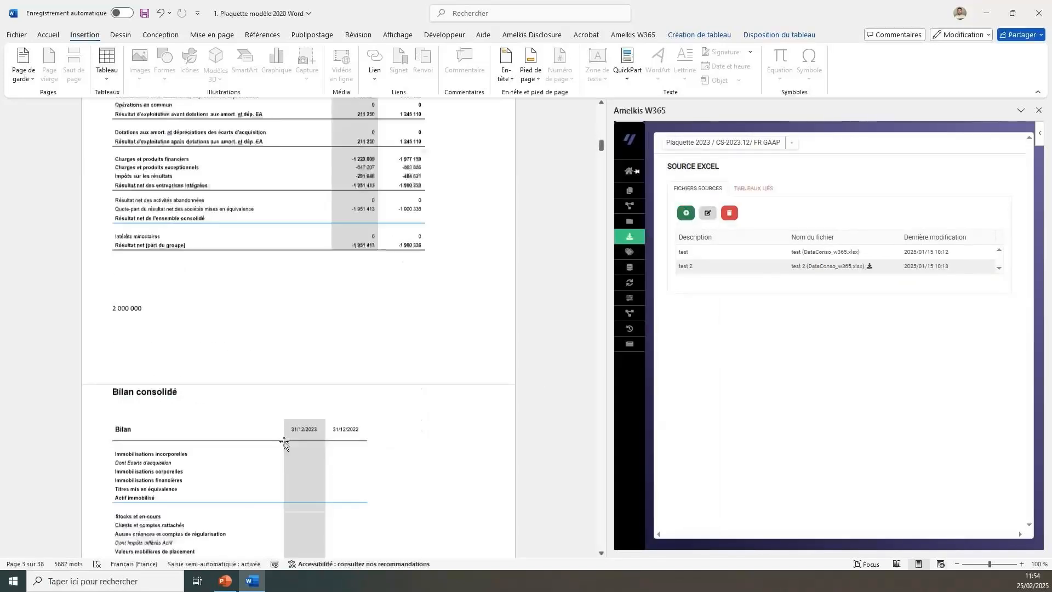
scroll(285, 442, "down", 10)
scroll(285, 441, "down", 10)
scroll(163, 296, "up", 5)
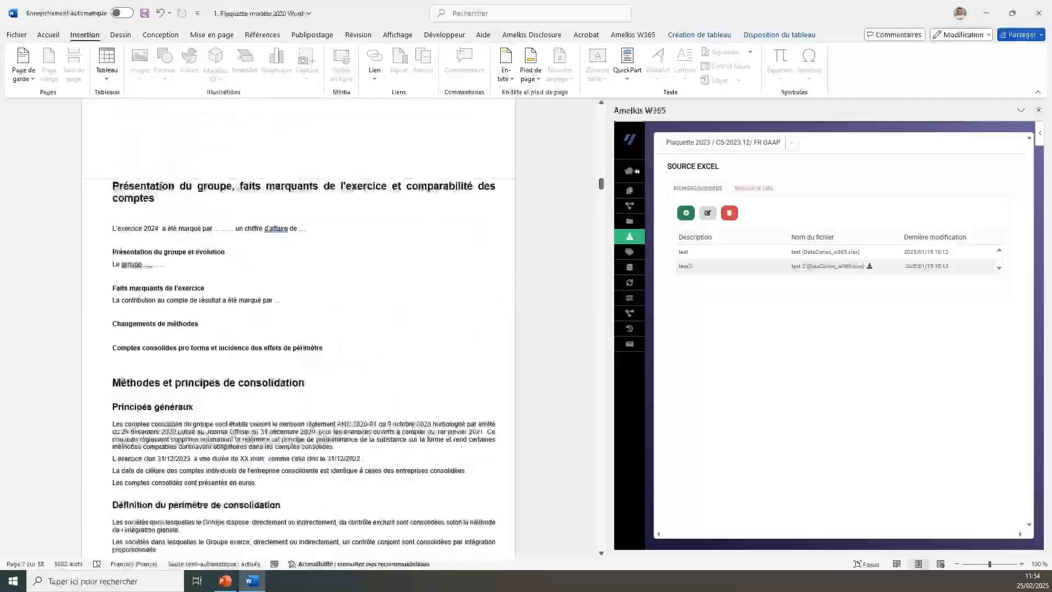
scroll(161, 186, "up", 2)
left_click(132, 184)
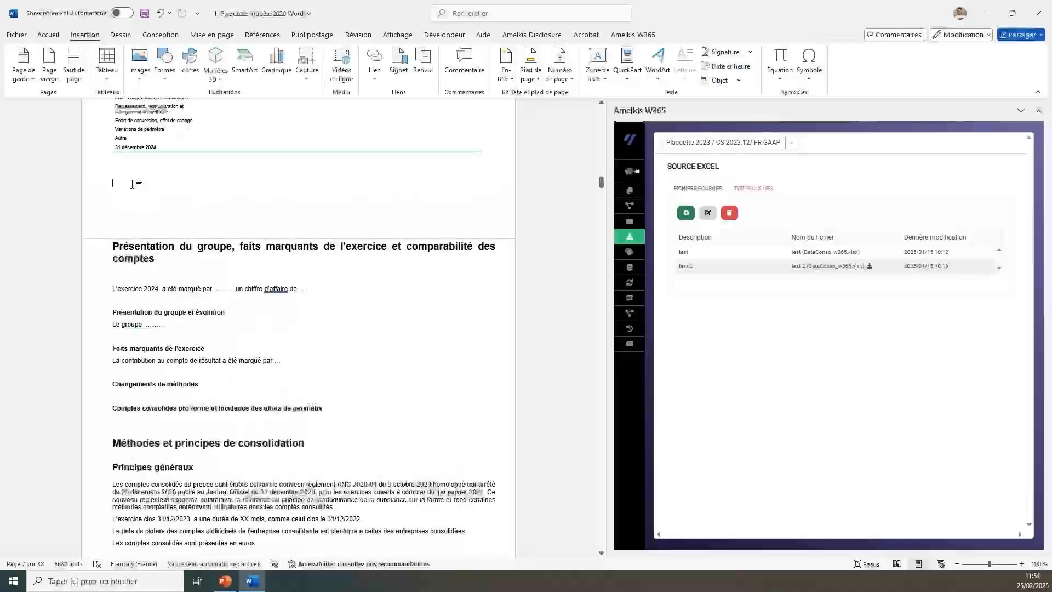
mouse_move(643, 239)
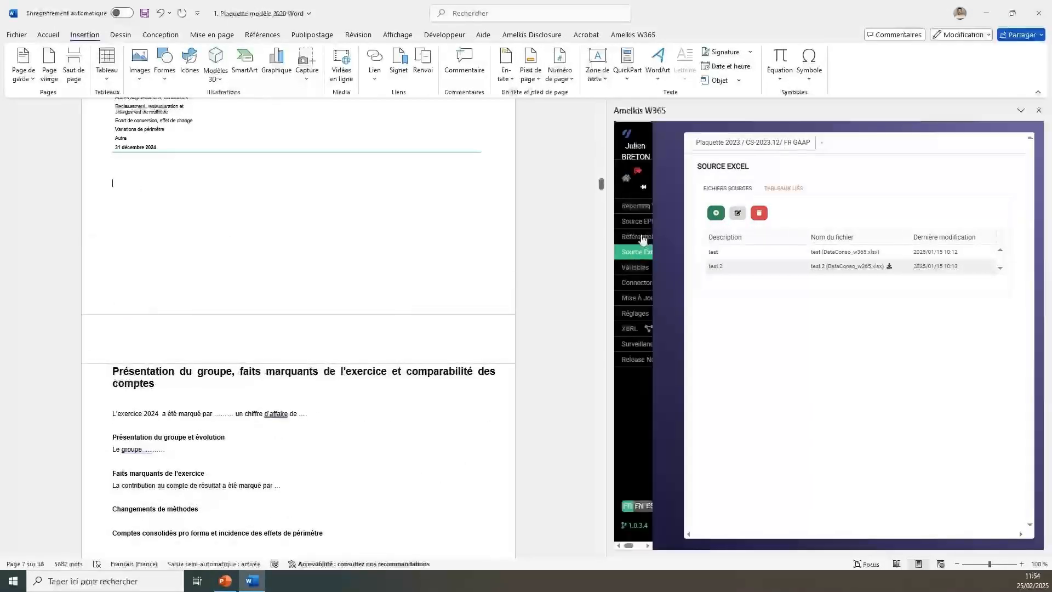
left_click(761, 192)
left_click(697, 188)
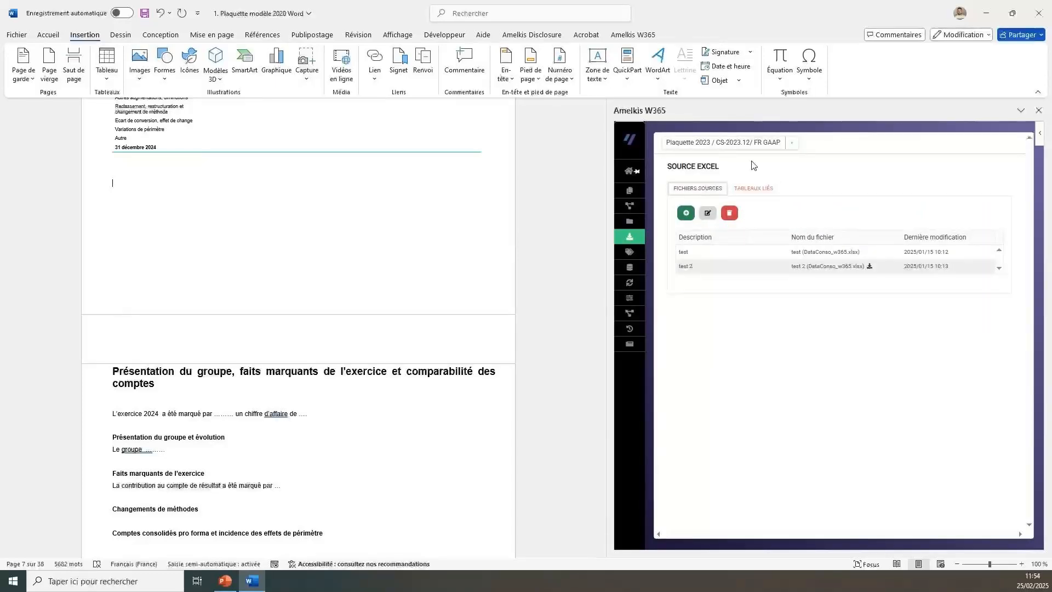
left_click(754, 188)
left_click(705, 264)
left_click(709, 216)
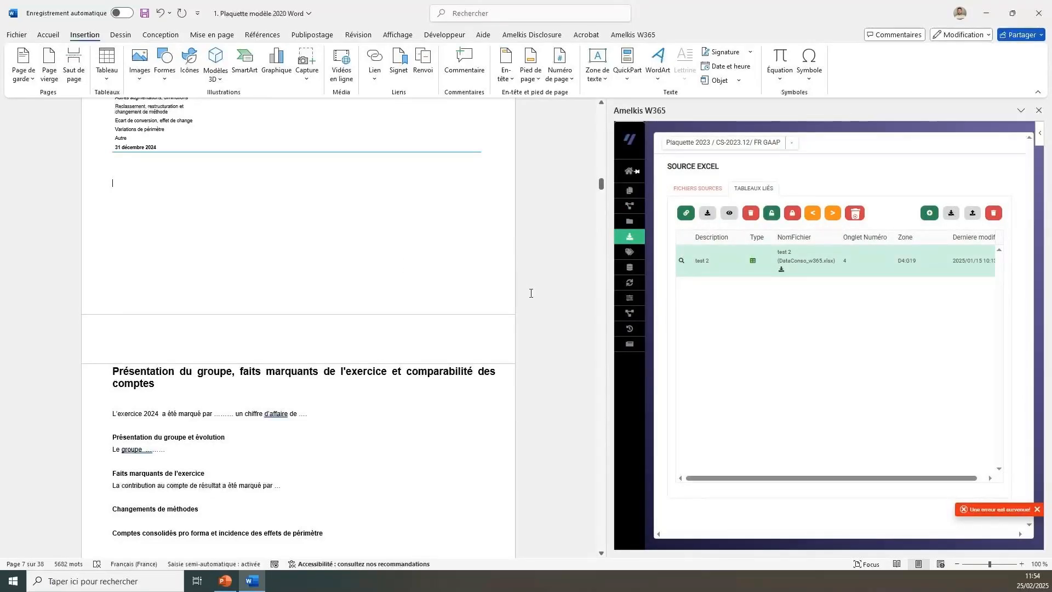
left_click(697, 188)
left_click(688, 214)
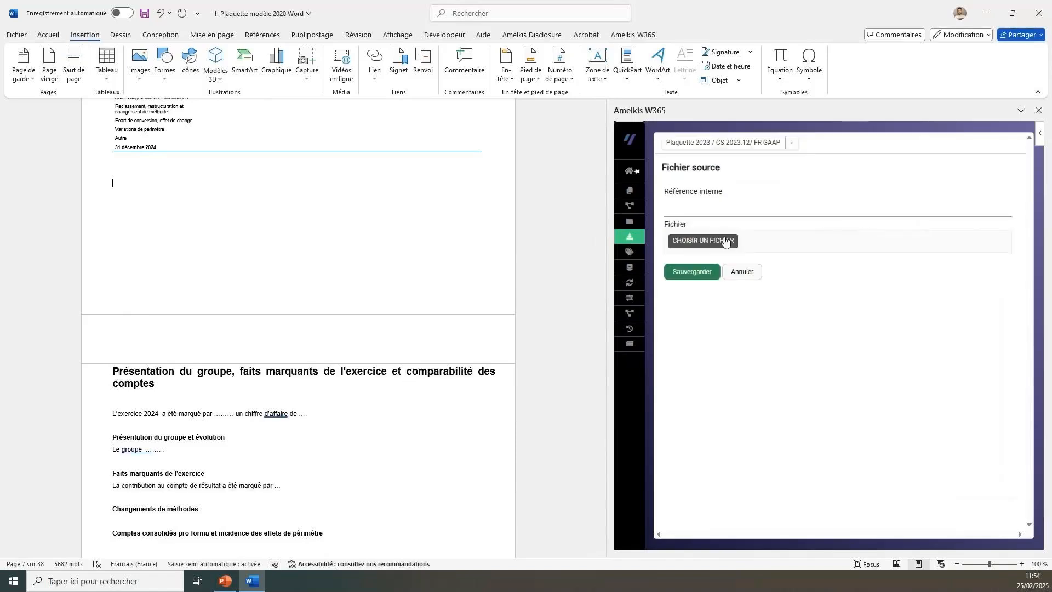
left_click(686, 212)
type("test")
left_click(714, 246)
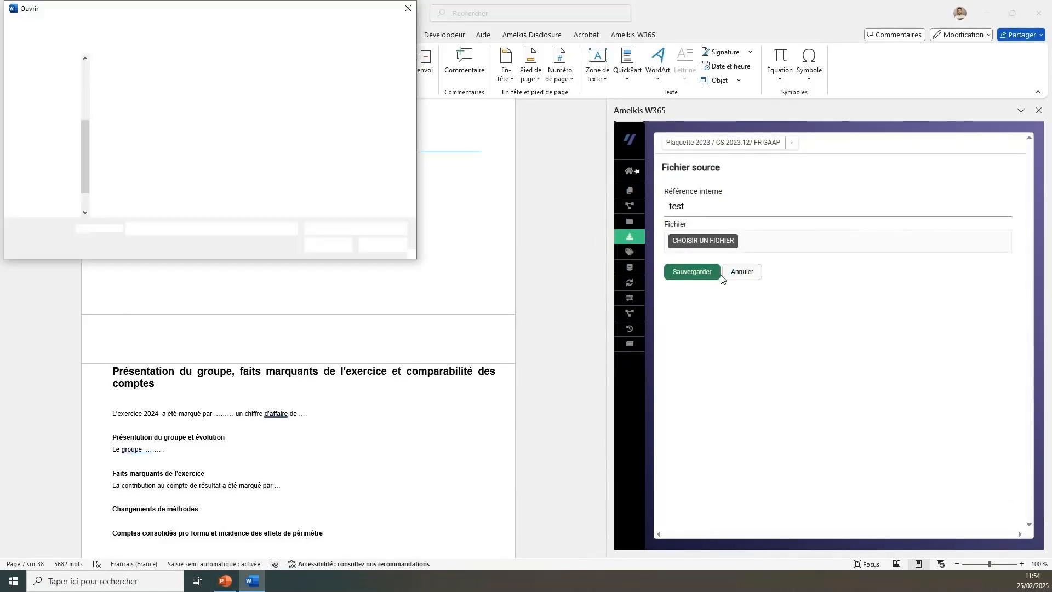
left_click(383, 245)
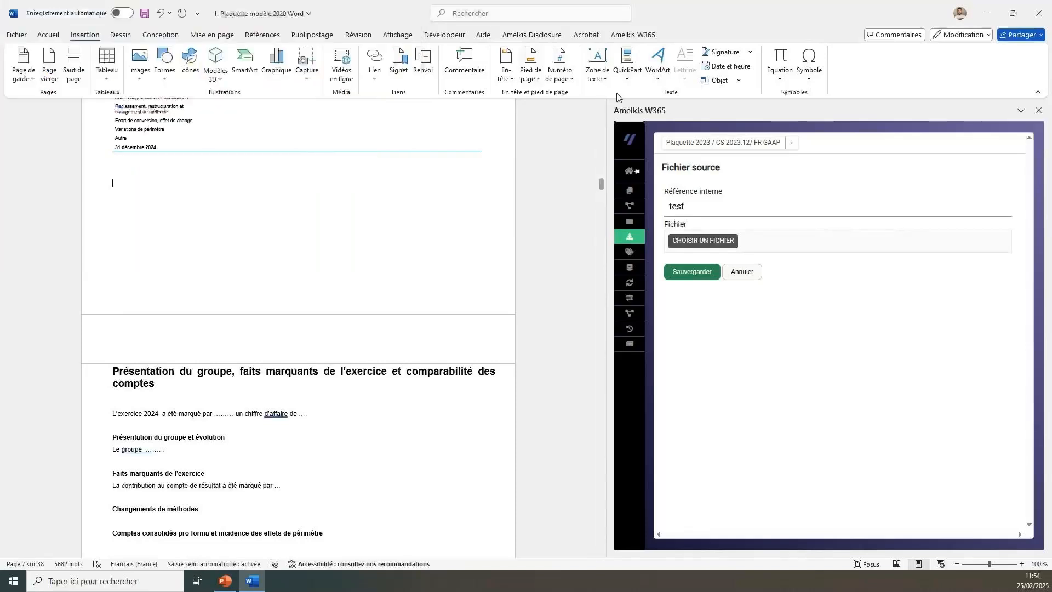
left_click(741, 271)
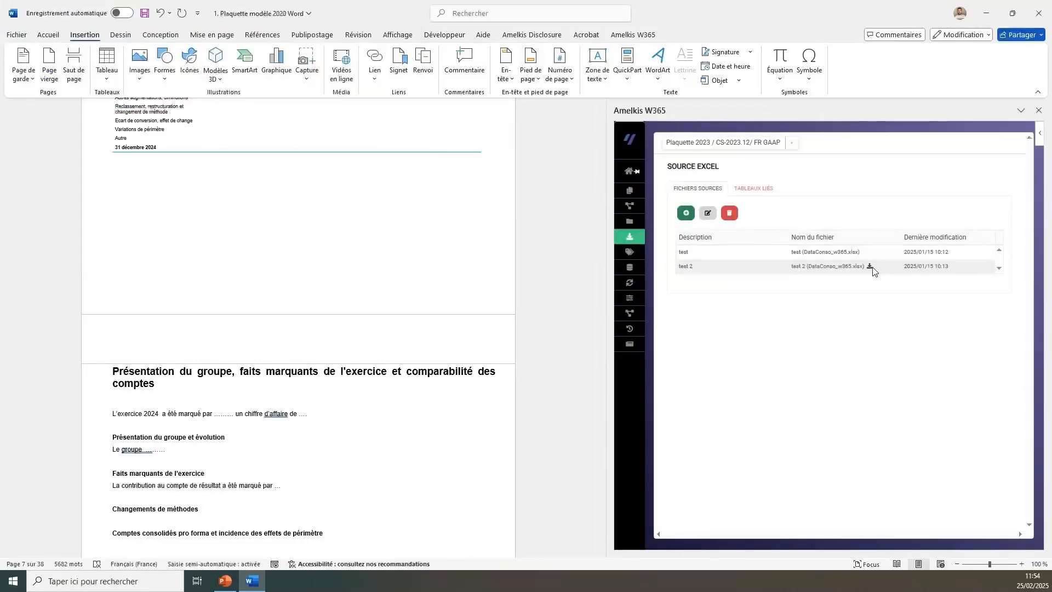
View the available external connections, SAP and HFM, and the list of linked tables from the EPM source.
mouse_move(630, 252)
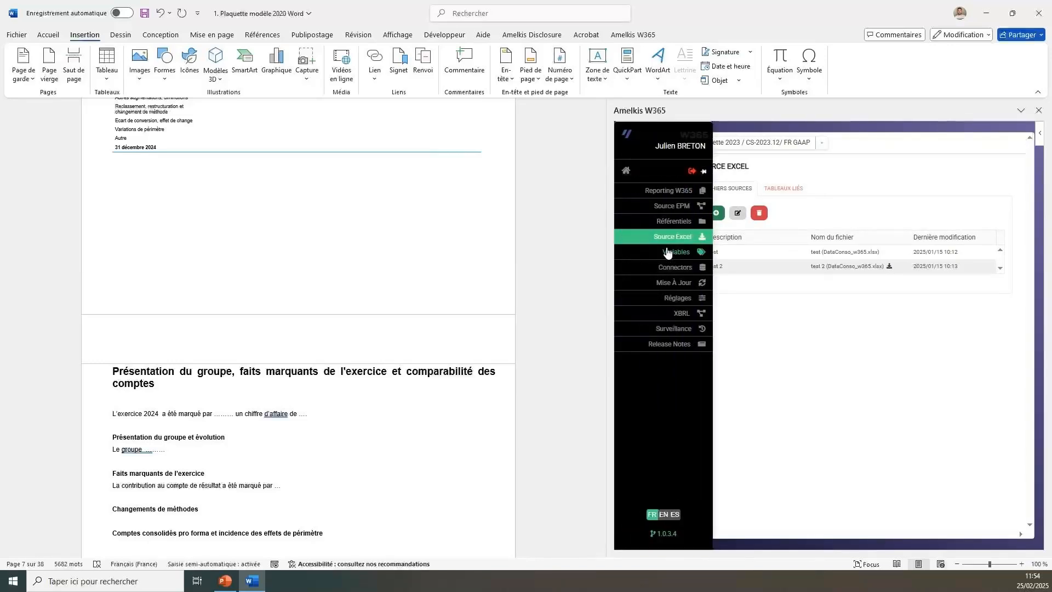
left_click(669, 273)
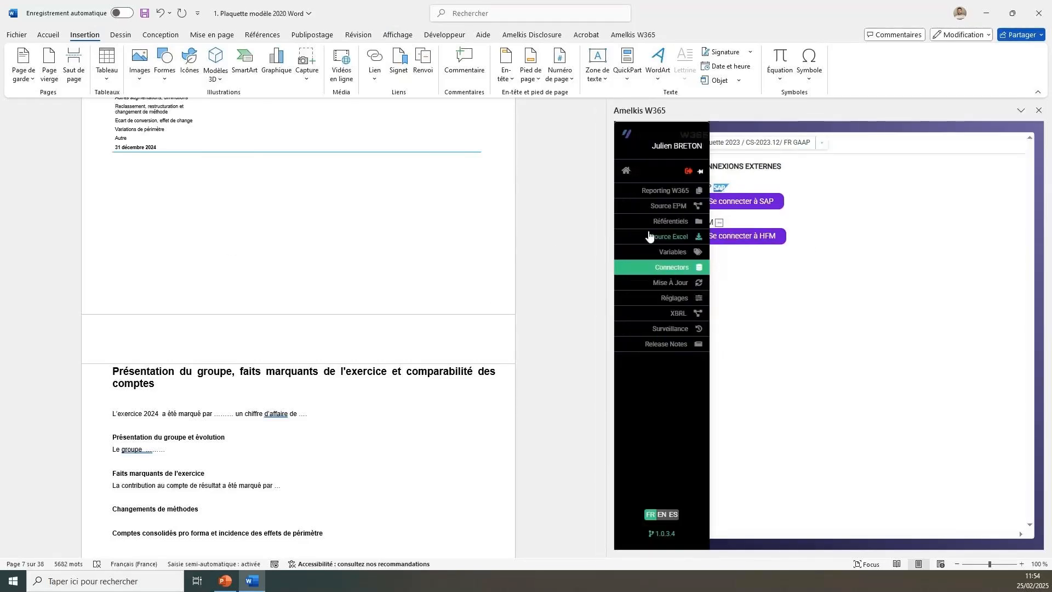
mouse_move(640, 278)
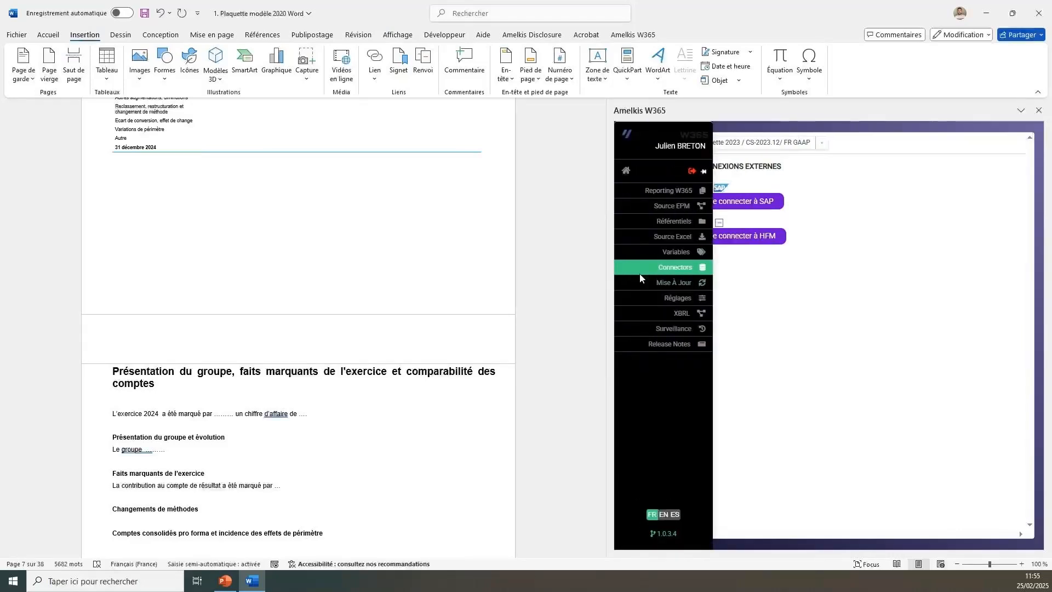
left_click(673, 206)
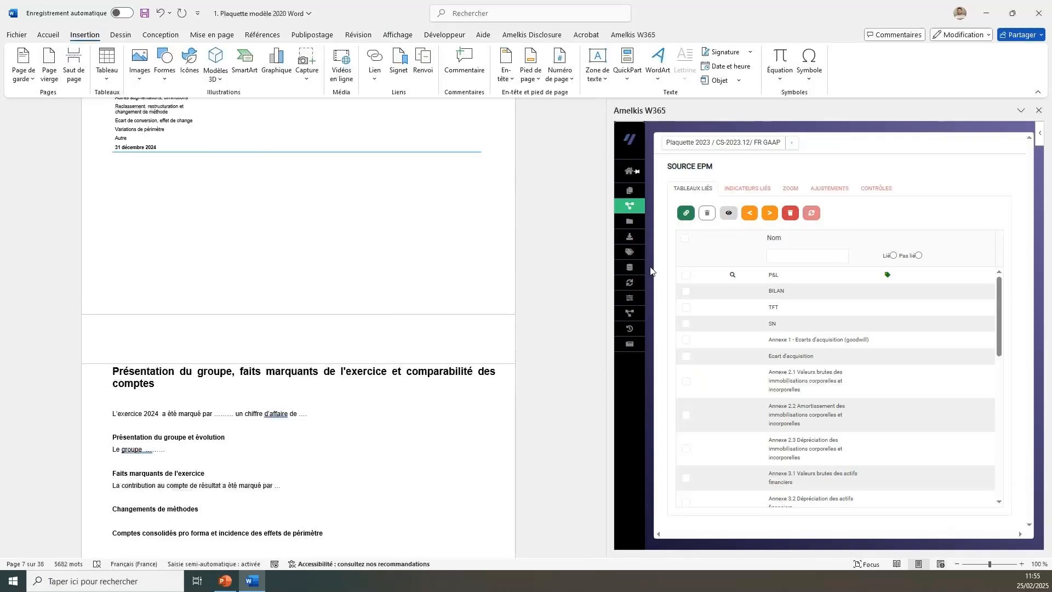
Open the STD format in the Réglages to examine its format codes, separators, scale and decimals.
left_click(671, 300)
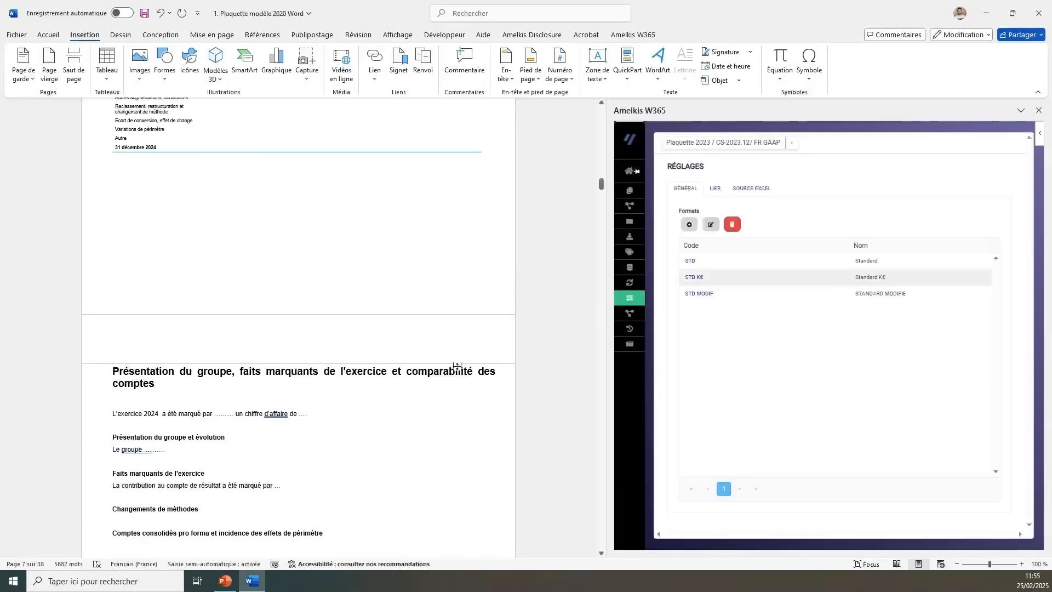
scroll(328, 462, "down", 3)
scroll(329, 462, "down", 9)
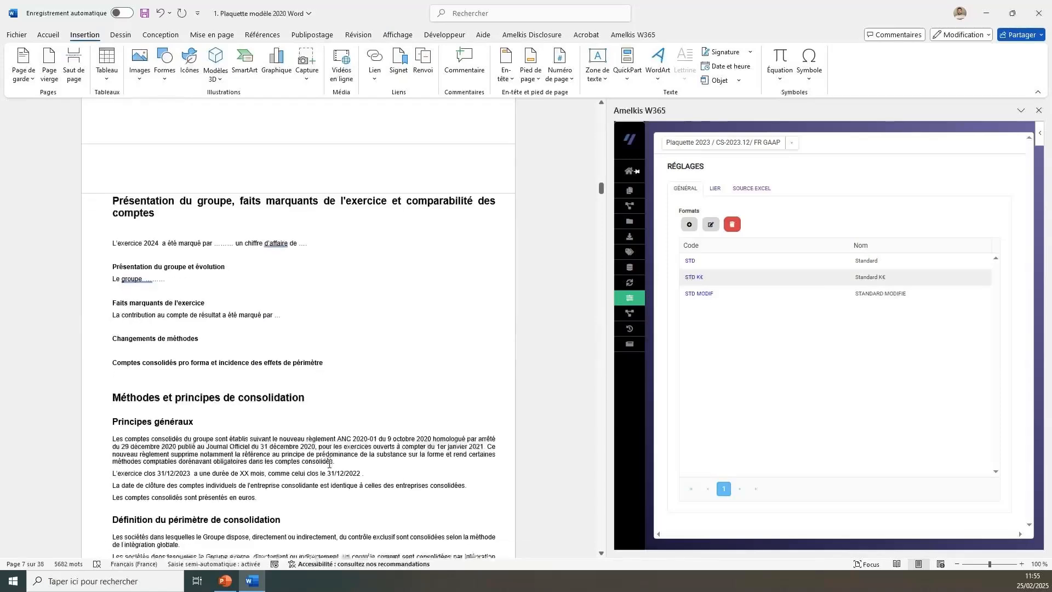
scroll(329, 464, "up", 20)
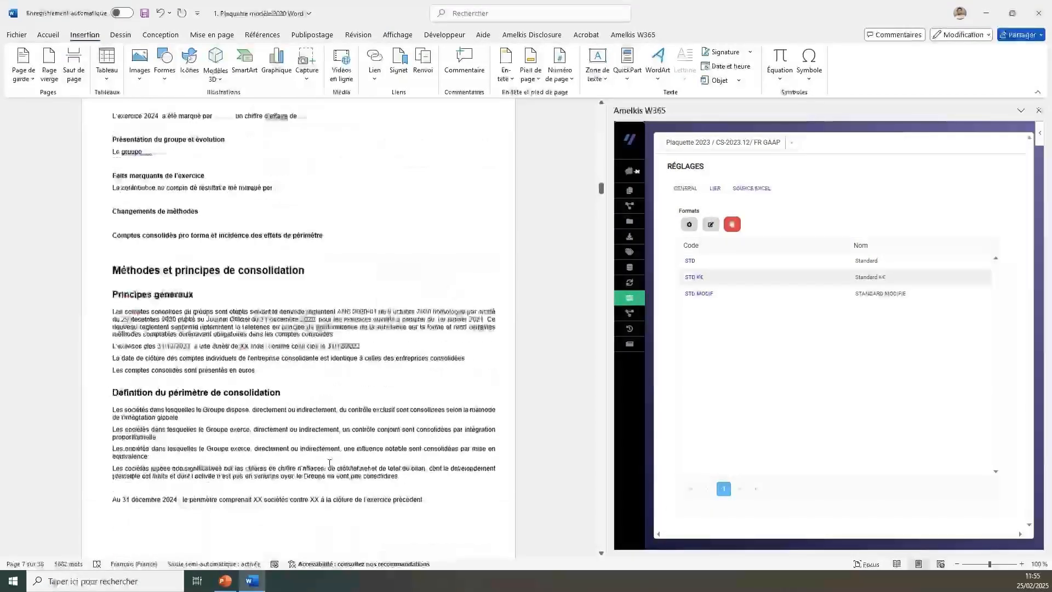
left_click(692, 262)
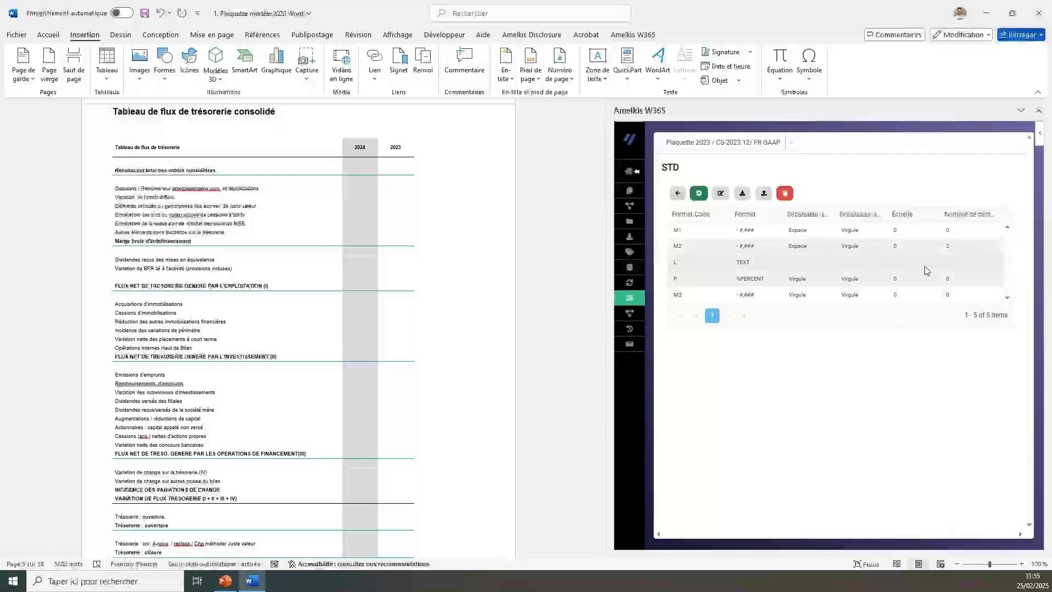
Return to the Compte de résultat consolidé and check the link behind the 2024 Charges de personnel amount.
scroll(394, 394, "up", 16)
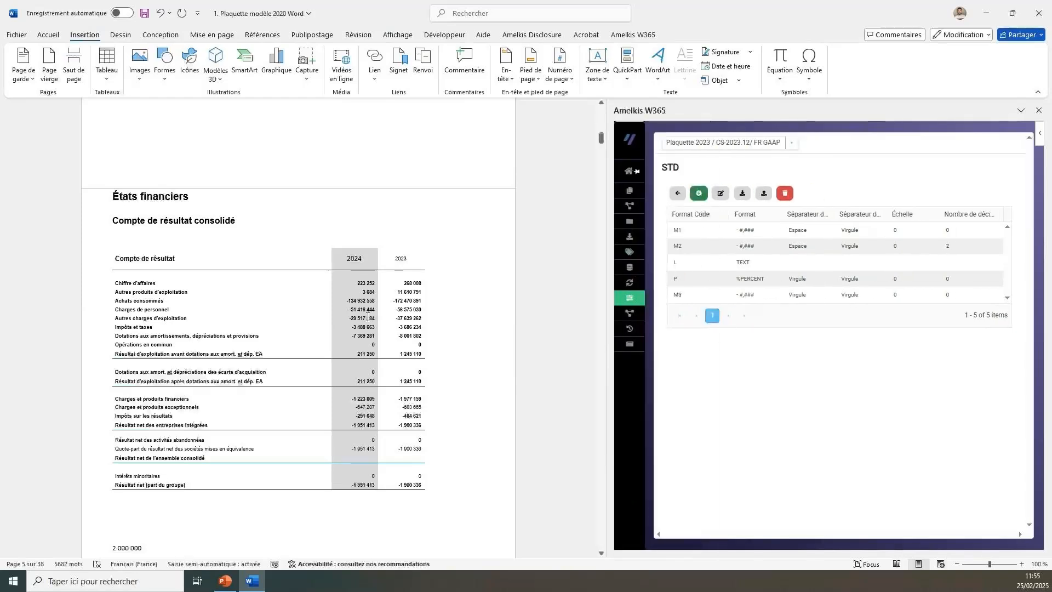
scroll(366, 316, "down", 10)
scroll(365, 316, "up", 10)
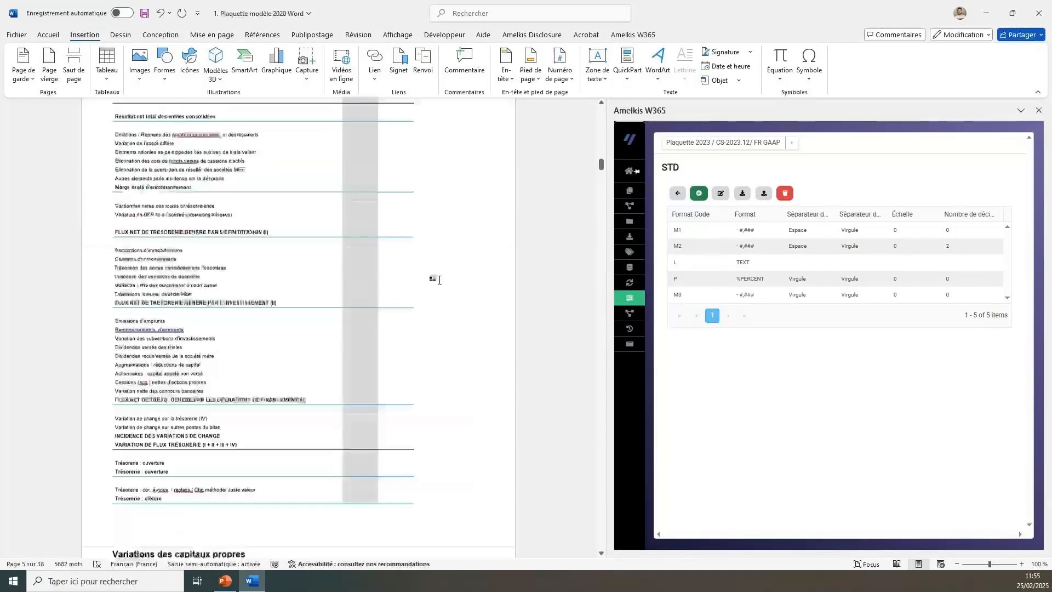
scroll(438, 280, "up", 10)
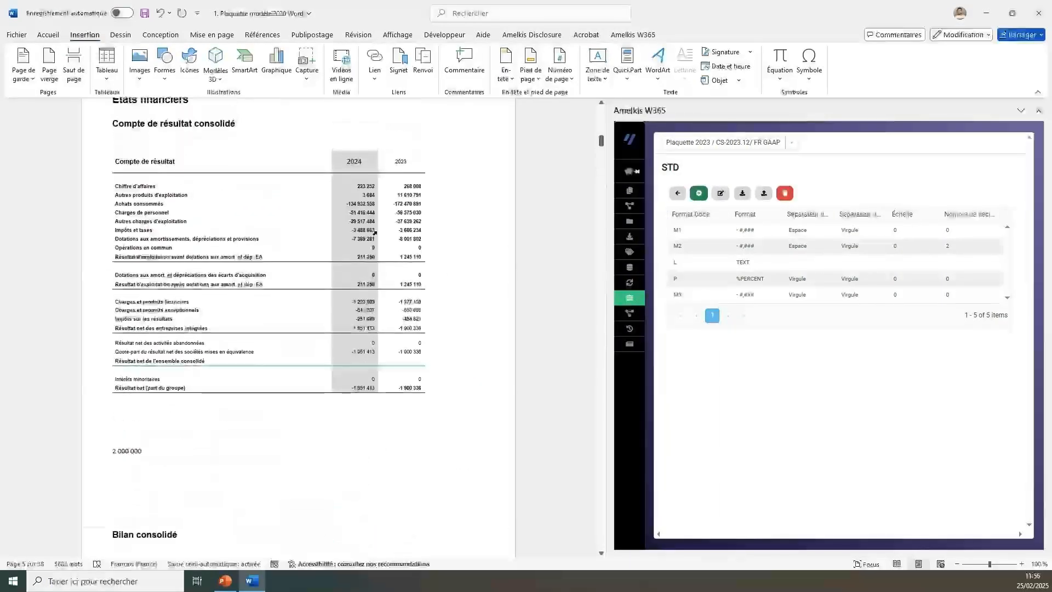
left_click(344, 207)
key("shift+F9")
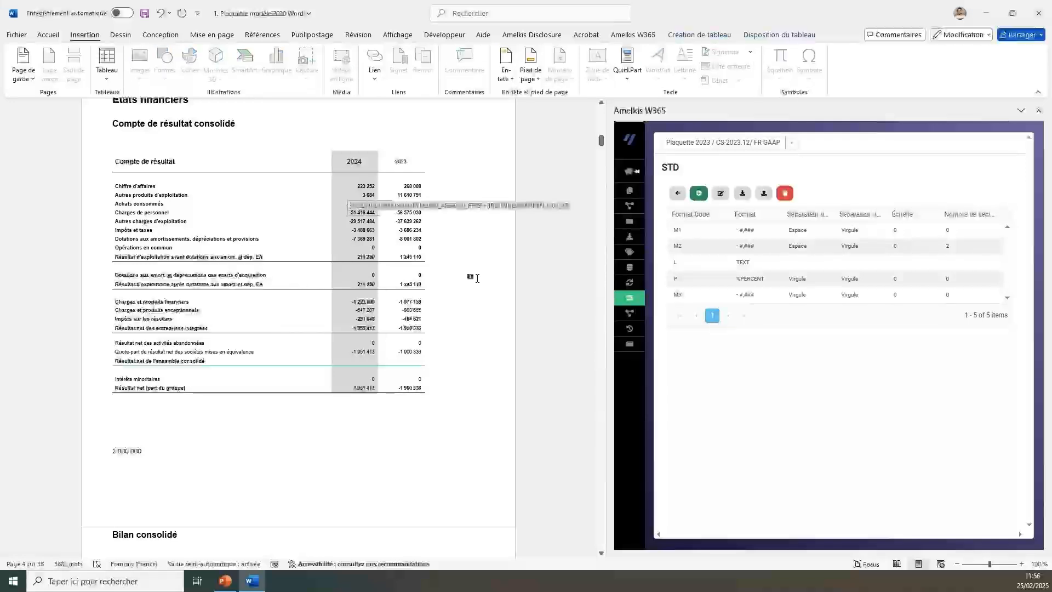
scroll(381, 439, "up", 1)
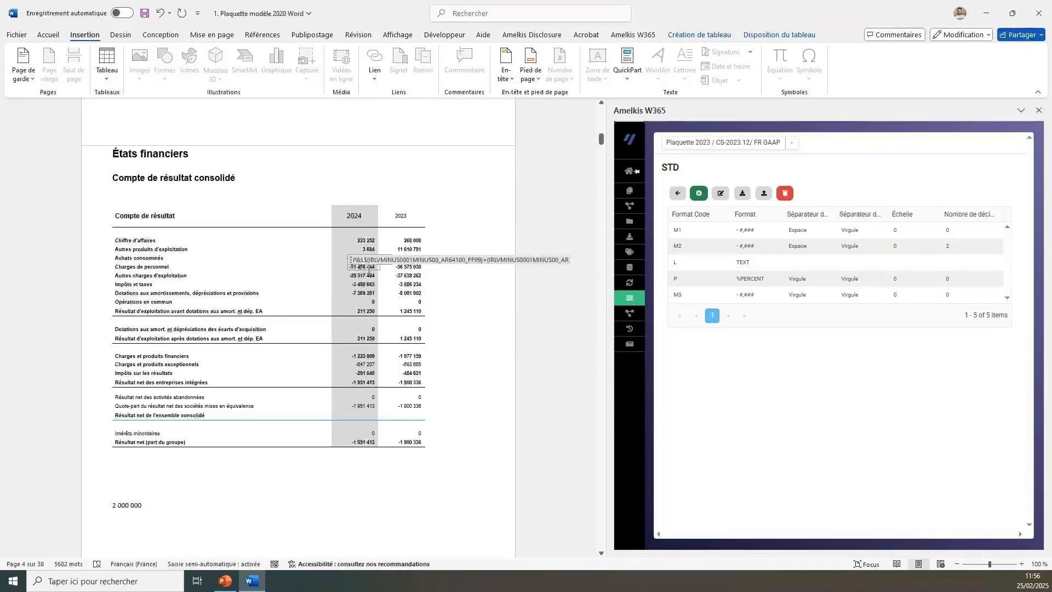
left_click(369, 269)
left_click(368, 272)
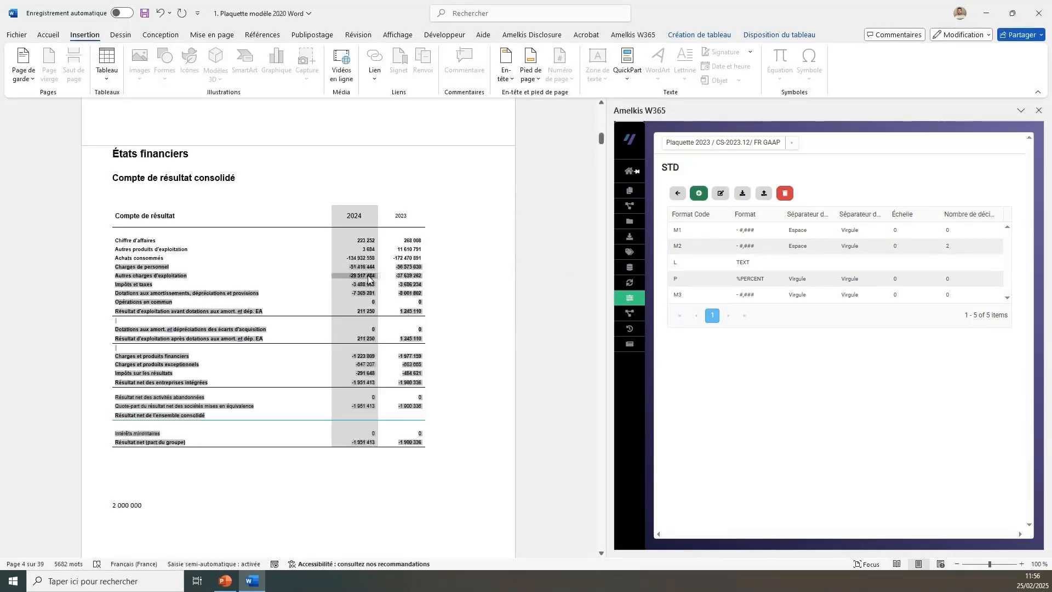
Check the links behind the 2023 Autres charges d'exploitation amount and the 2024 Impôts et taxes and Dotations aux amortissements amounts.
left_click(408, 276)
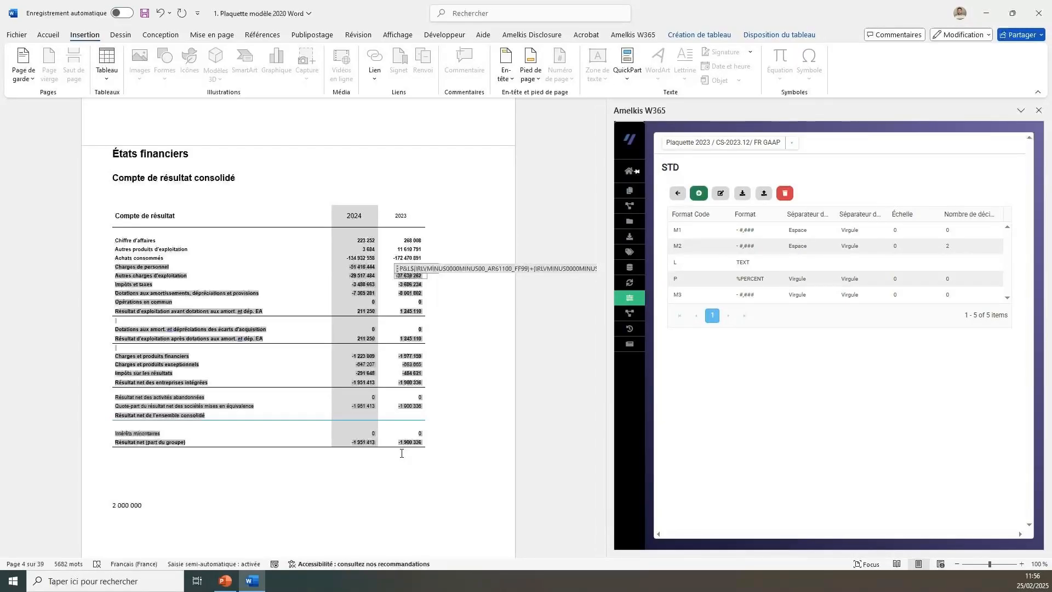
left_click(362, 285)
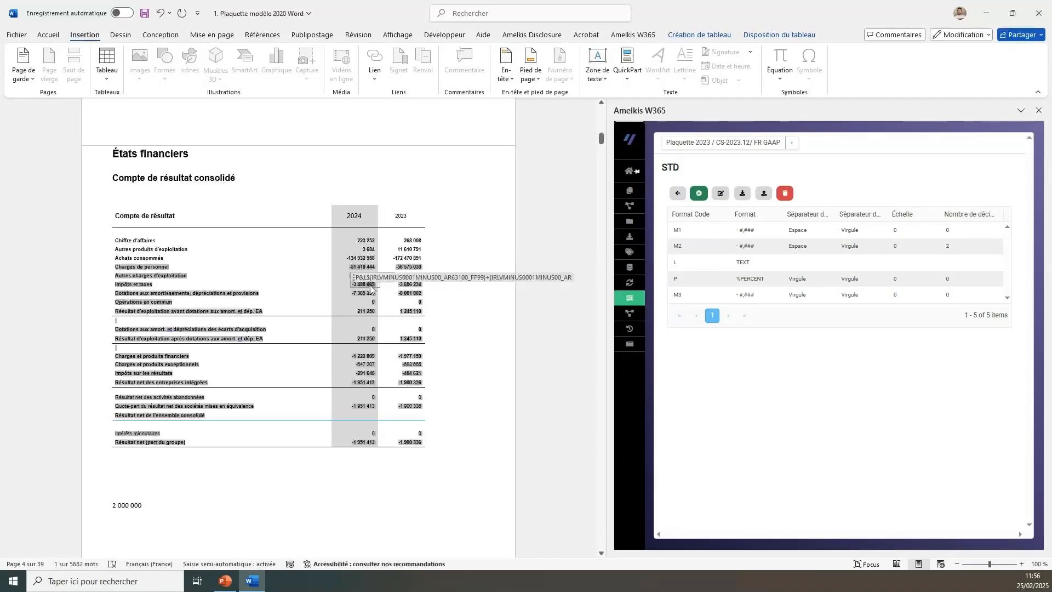
left_click(370, 288)
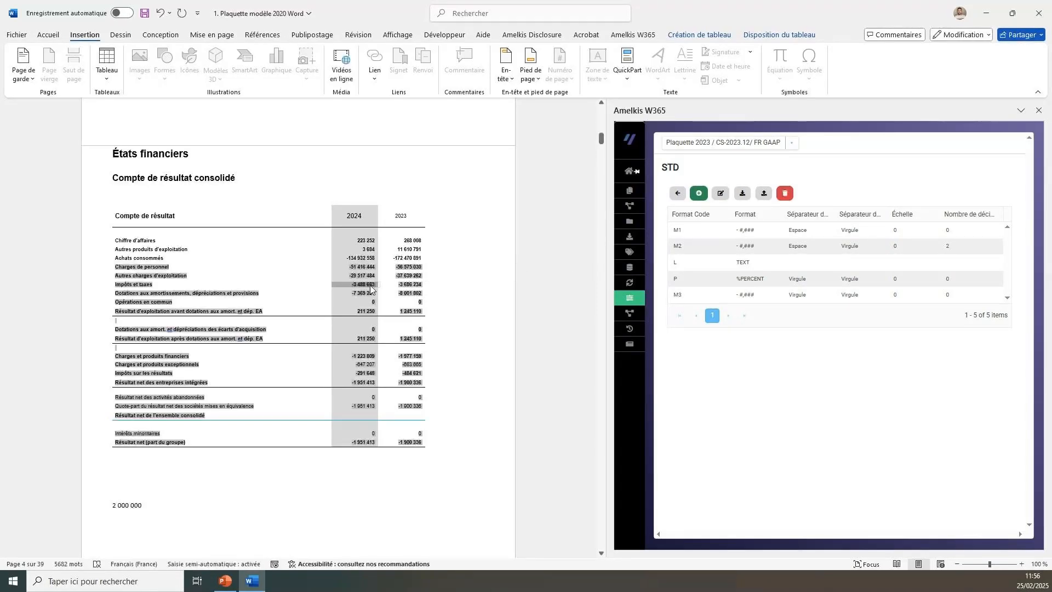
left_click(366, 296)
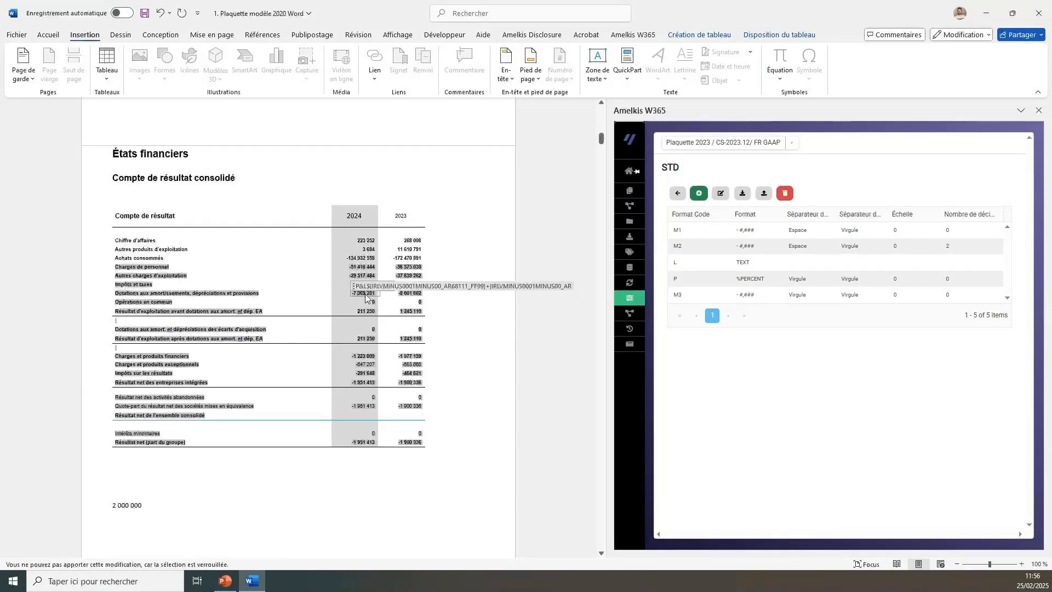
left_click(363, 471)
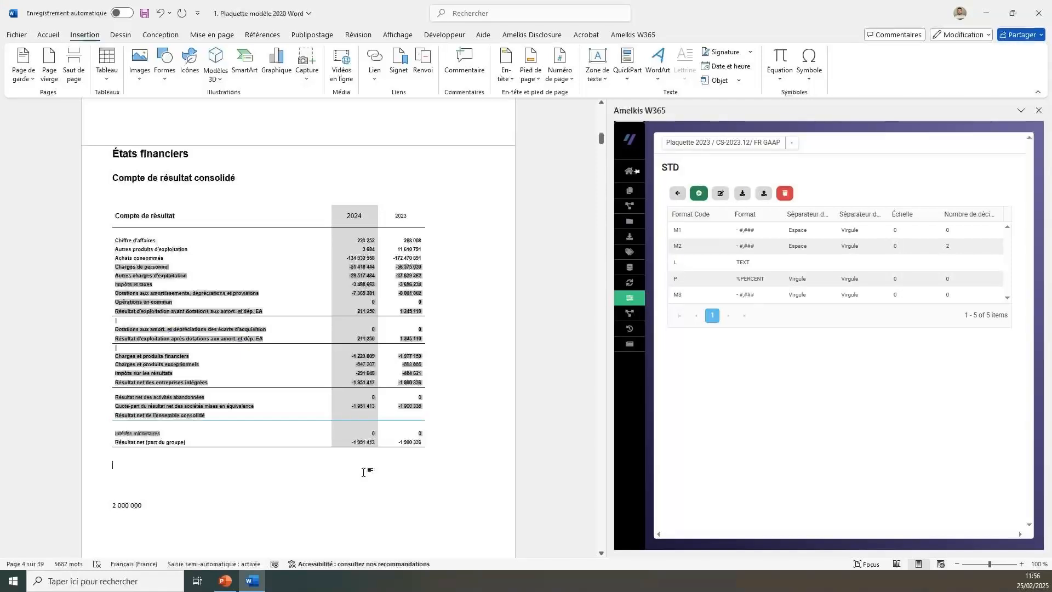
Switch to the PowerPoint presentation and show its closing slide, Merci pour votre intérêt !
mouse_move(642, 278)
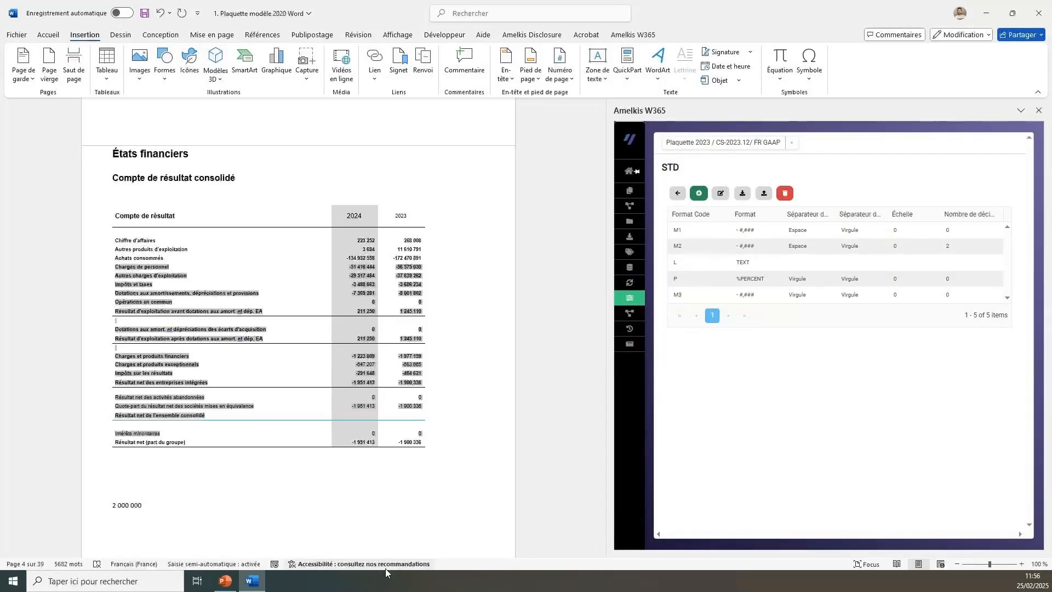
left_click(226, 581)
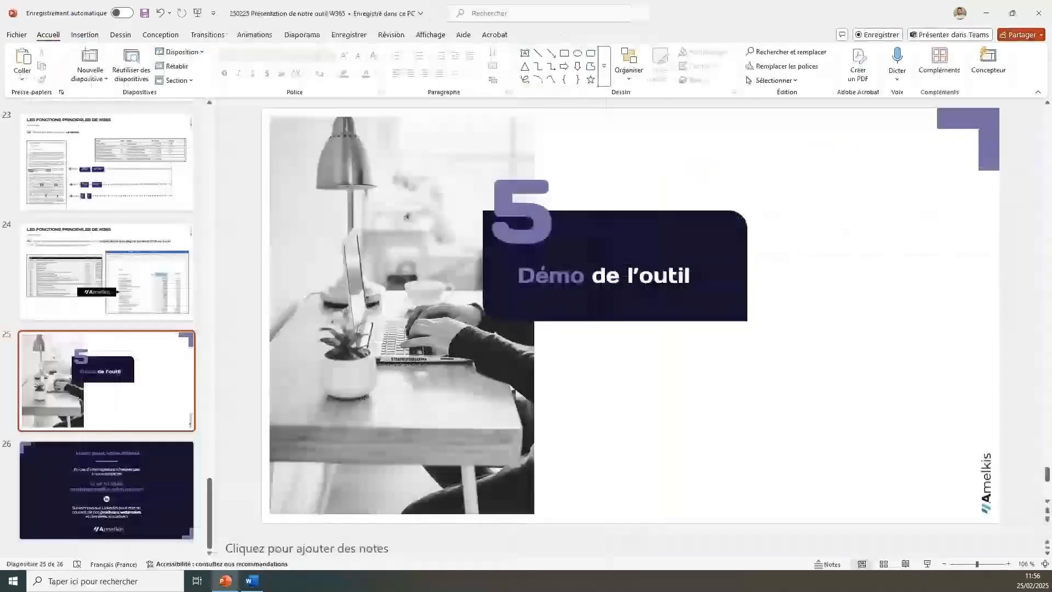
left_click(123, 498)
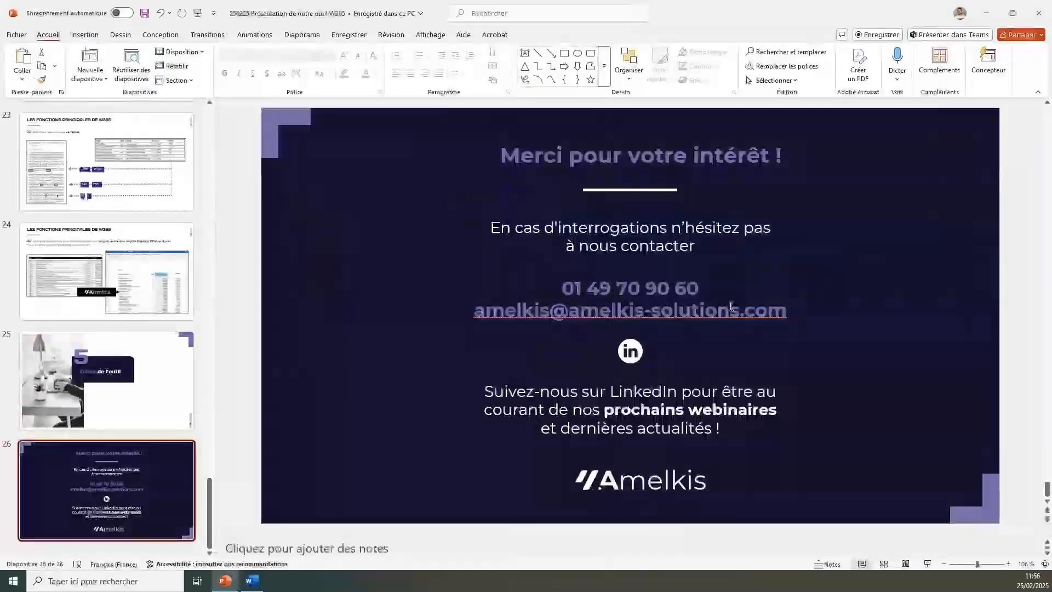